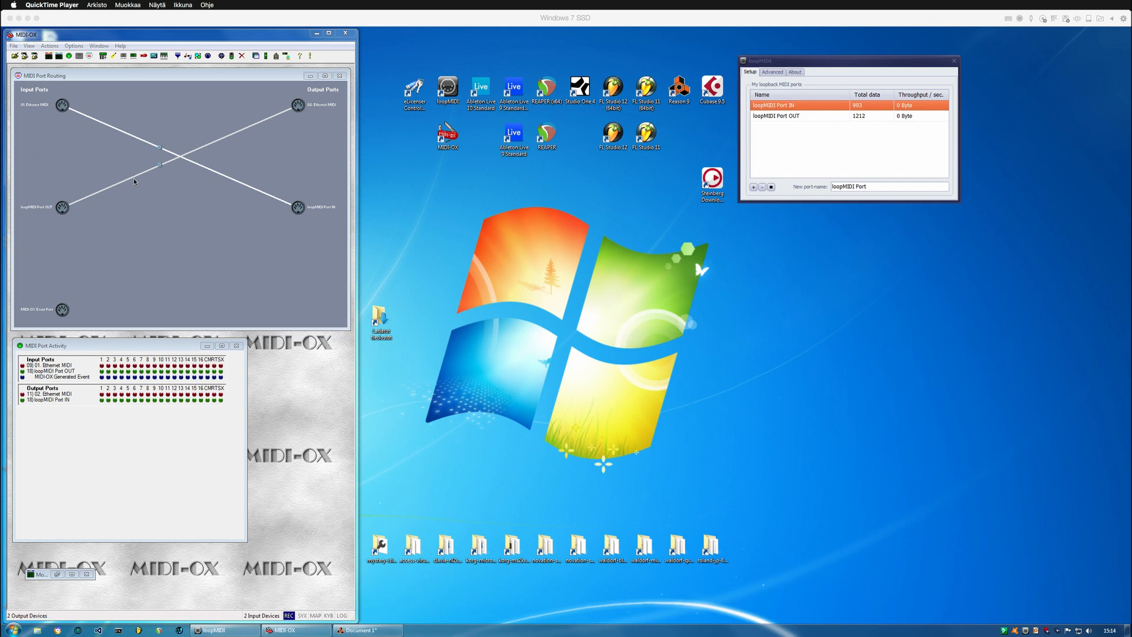
# Switch to Reason, set external control Bus A to loopMIDI Port IN in the sync preferences, and show the hardware interface's advanced MIDI section
pyautogui.click(149, 216)
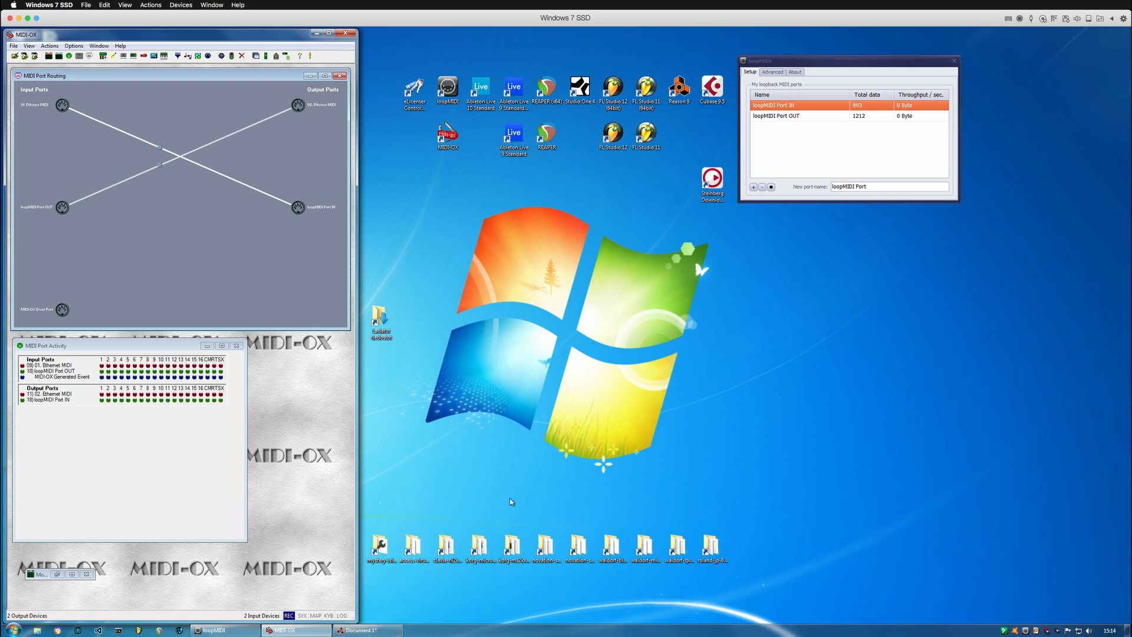
pyautogui.click(367, 629)
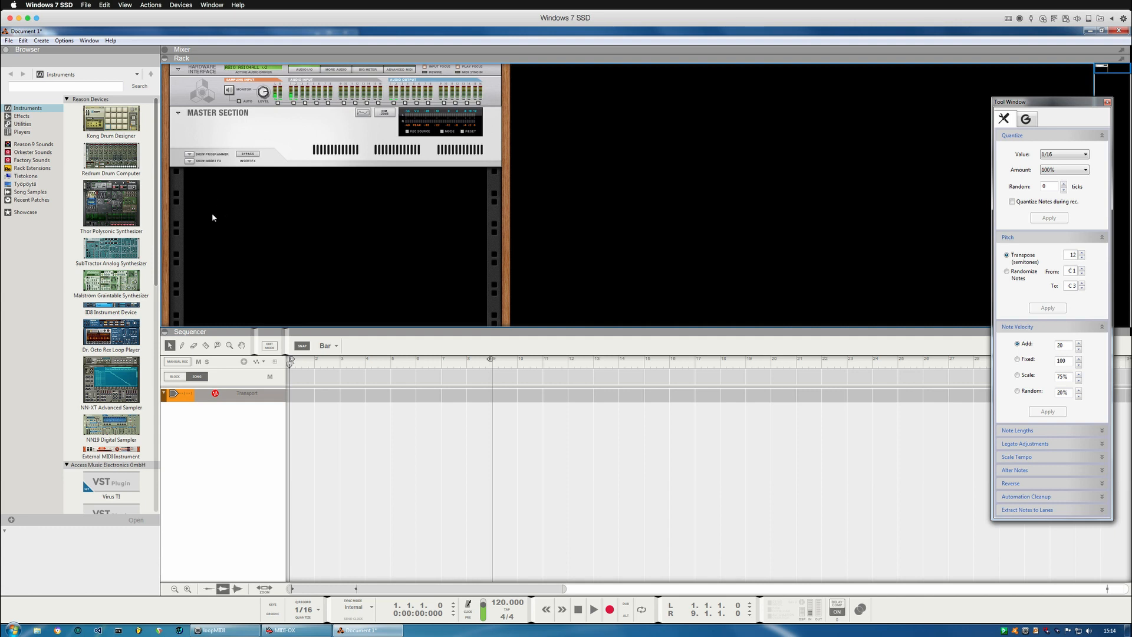
pyautogui.click(63, 41)
pyautogui.moveTo(23, 41)
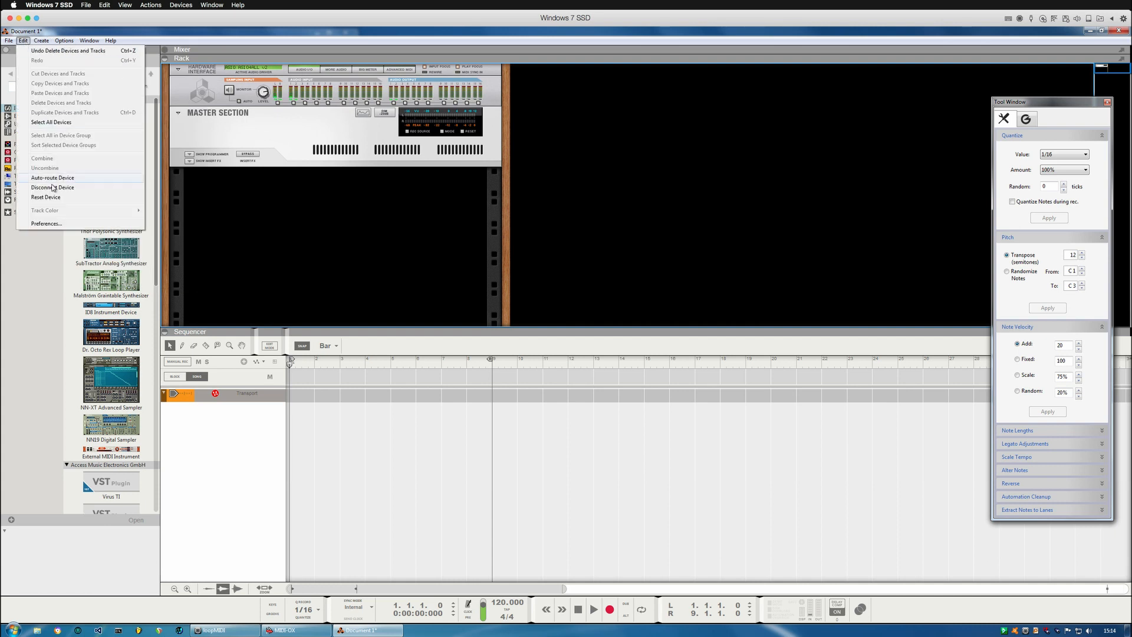
pyautogui.click(55, 224)
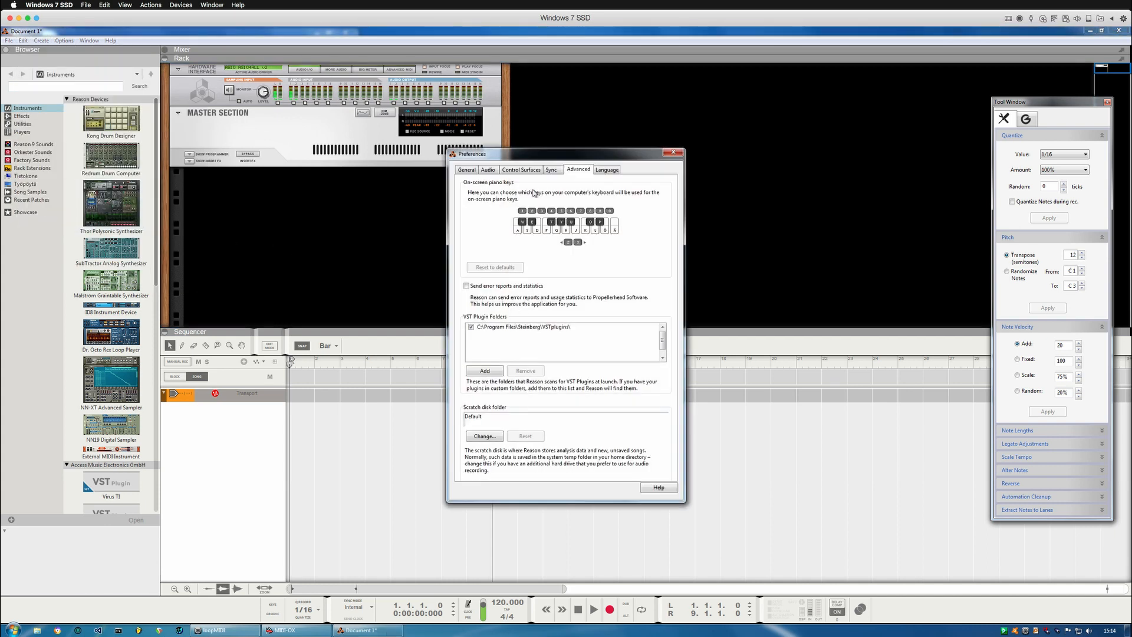
pyautogui.click(549, 171)
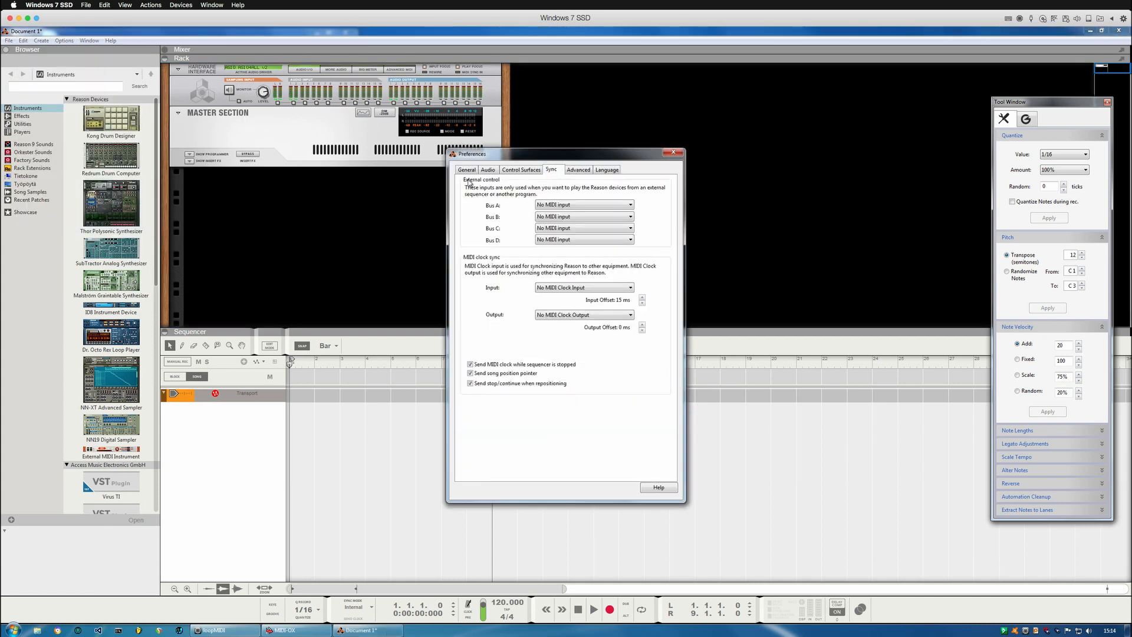
pyautogui.click(564, 206)
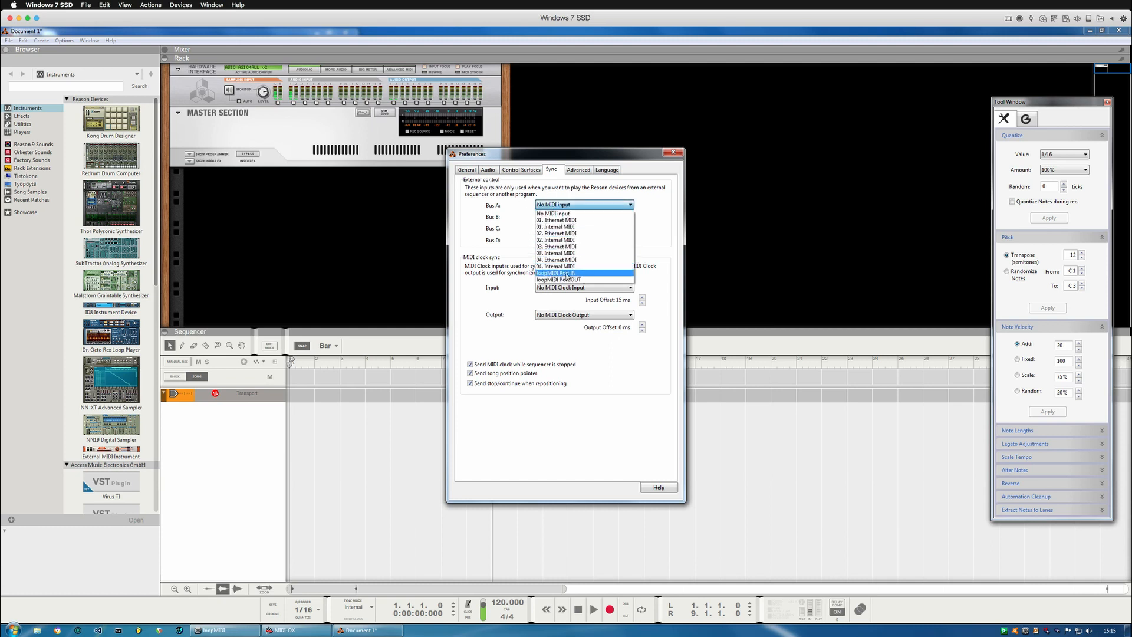
pyautogui.click(566, 274)
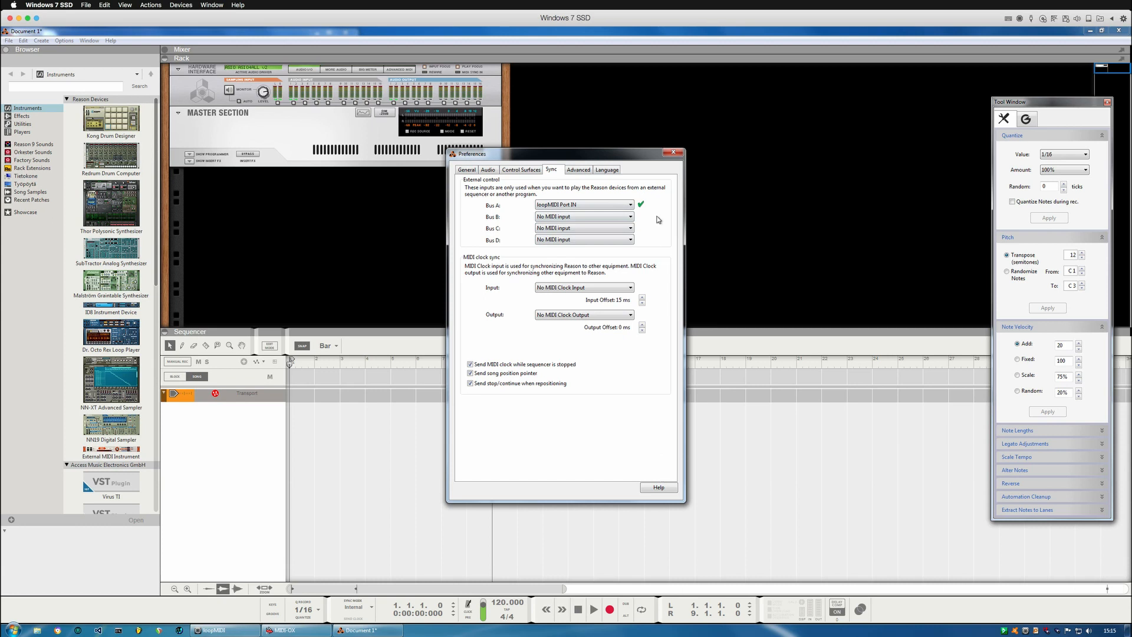
pyautogui.click(672, 154)
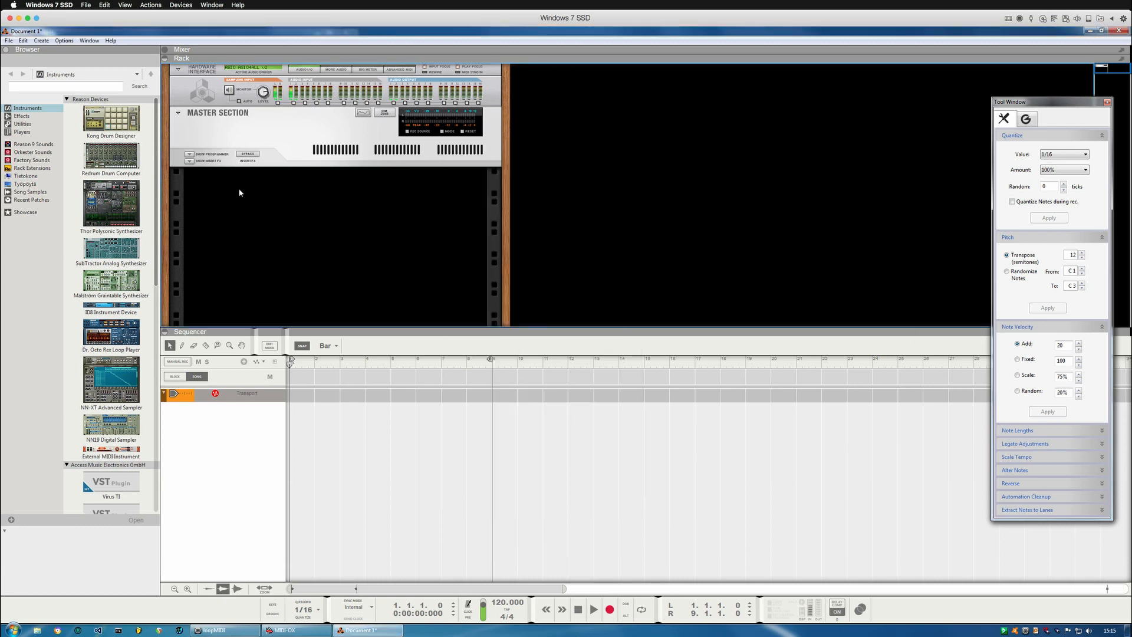
pyautogui.click(405, 69)
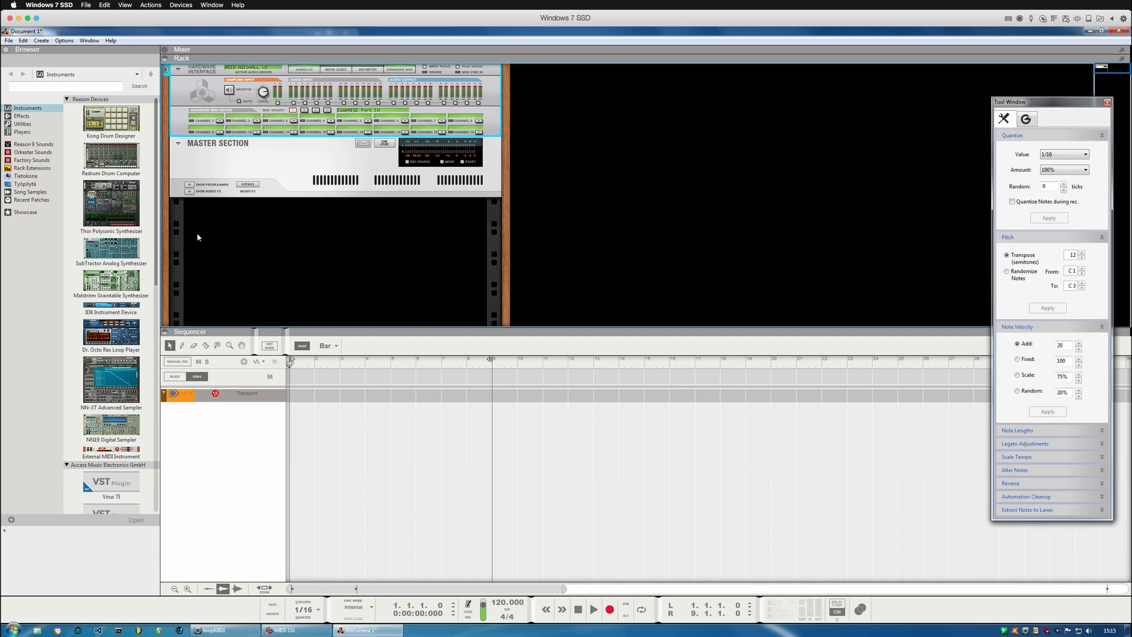
# Create an External MIDI Instrument in the rack and set its MIDI output to loopMIDI Port OUT
pyautogui.rightClick(217, 229)
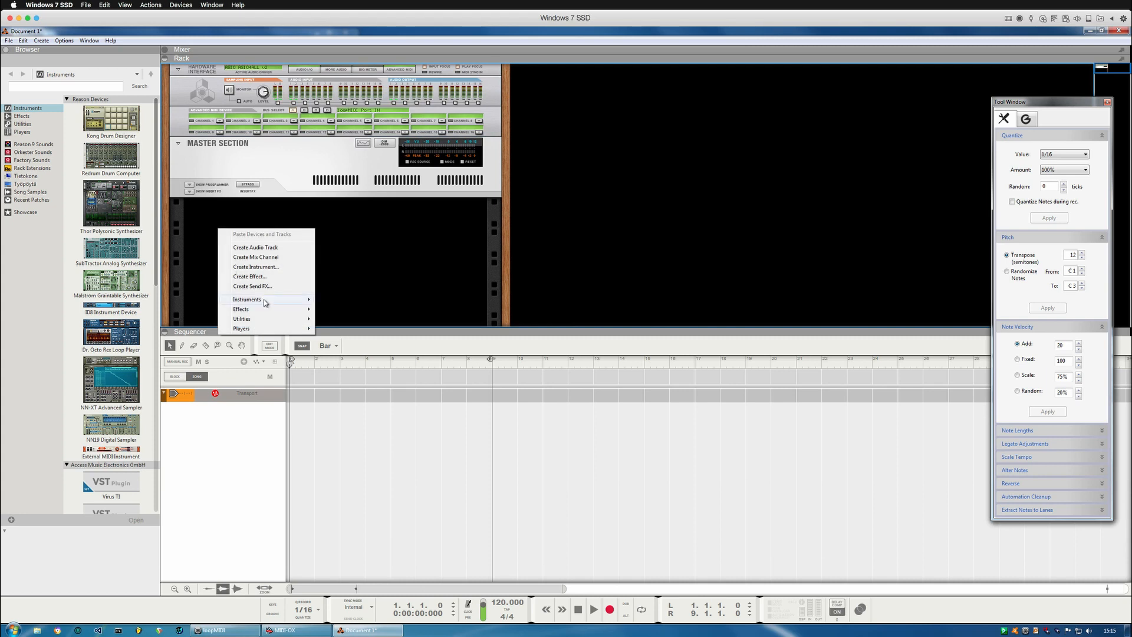
pyautogui.moveTo(265, 302)
pyautogui.moveTo(384, 353)
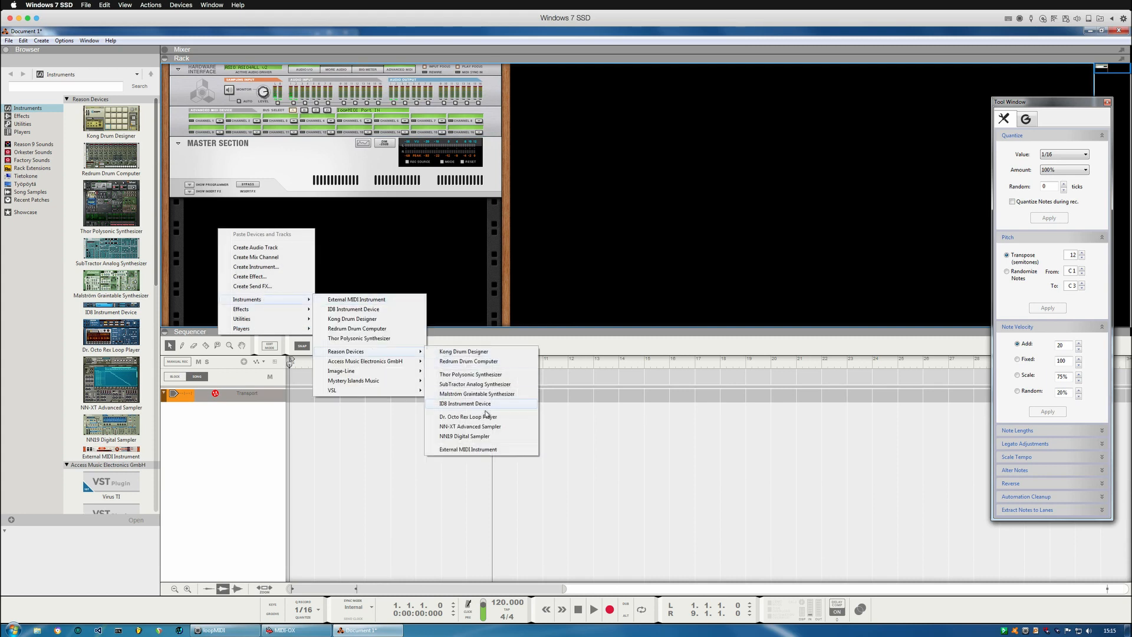
pyautogui.click(468, 449)
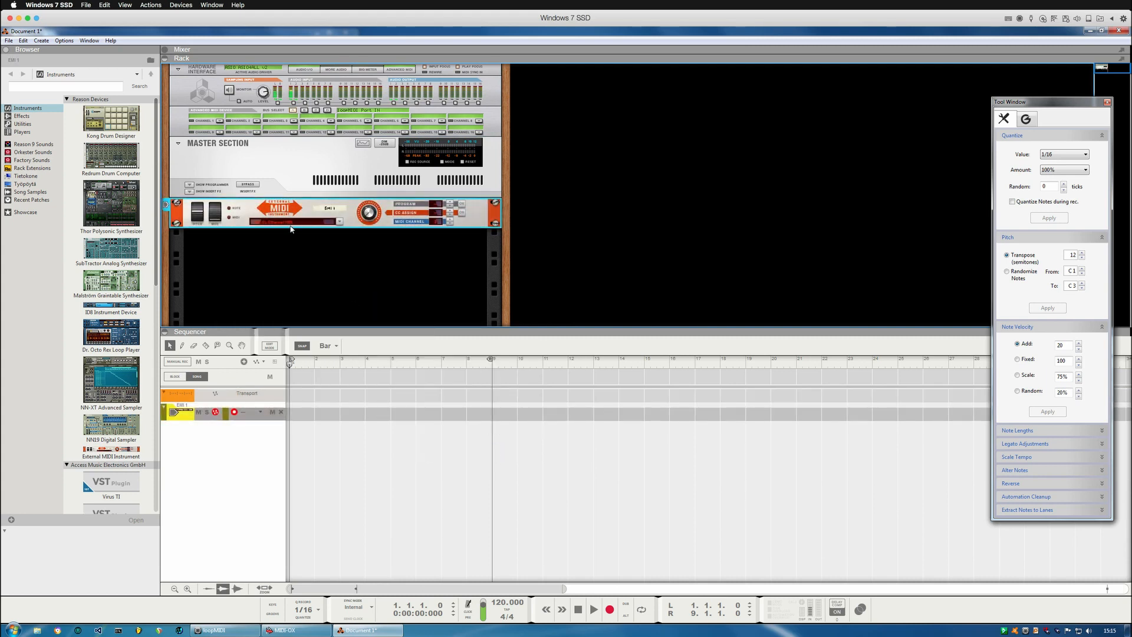
pyautogui.click(289, 222)
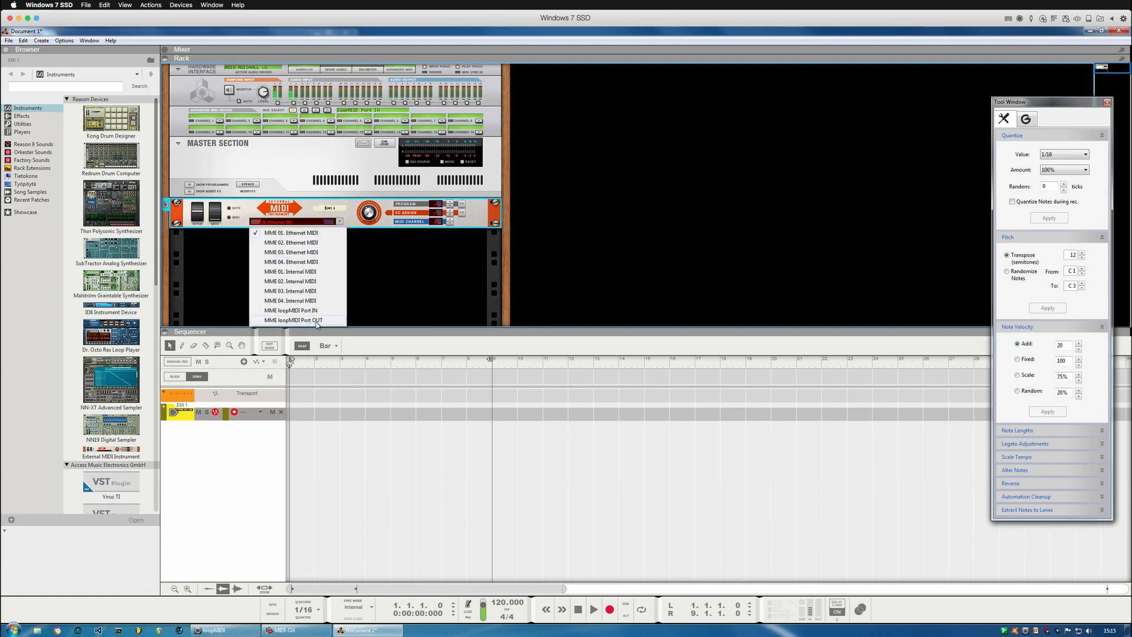
pyautogui.click(317, 320)
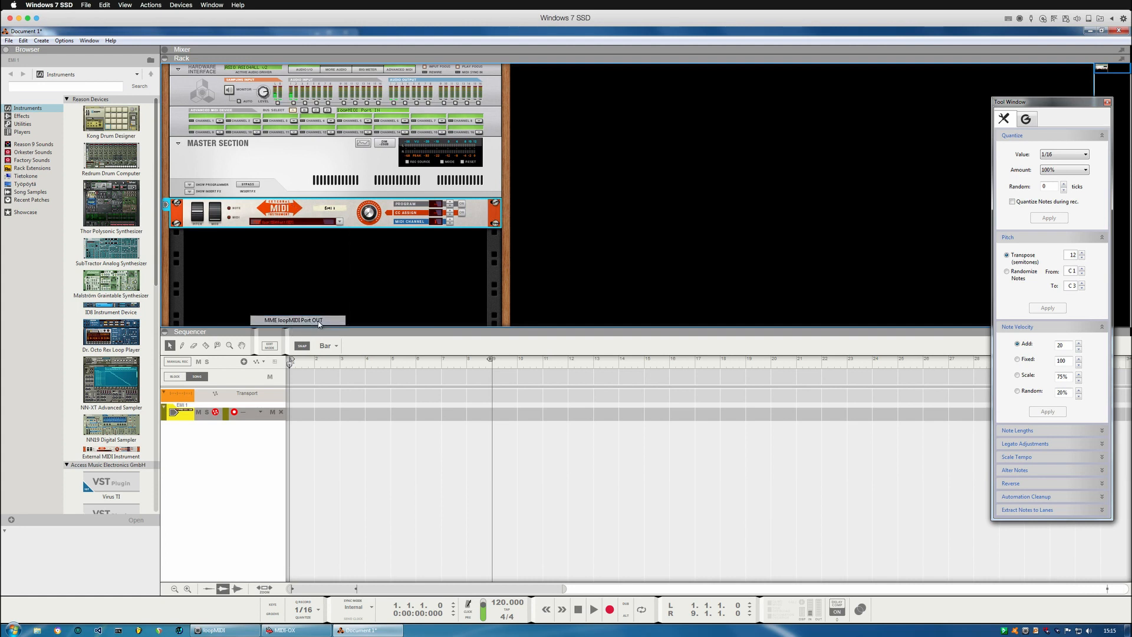
# Rename the External MIDI Instrument as "Virus C Cha 1"
pyautogui.doubleClick(331, 207)
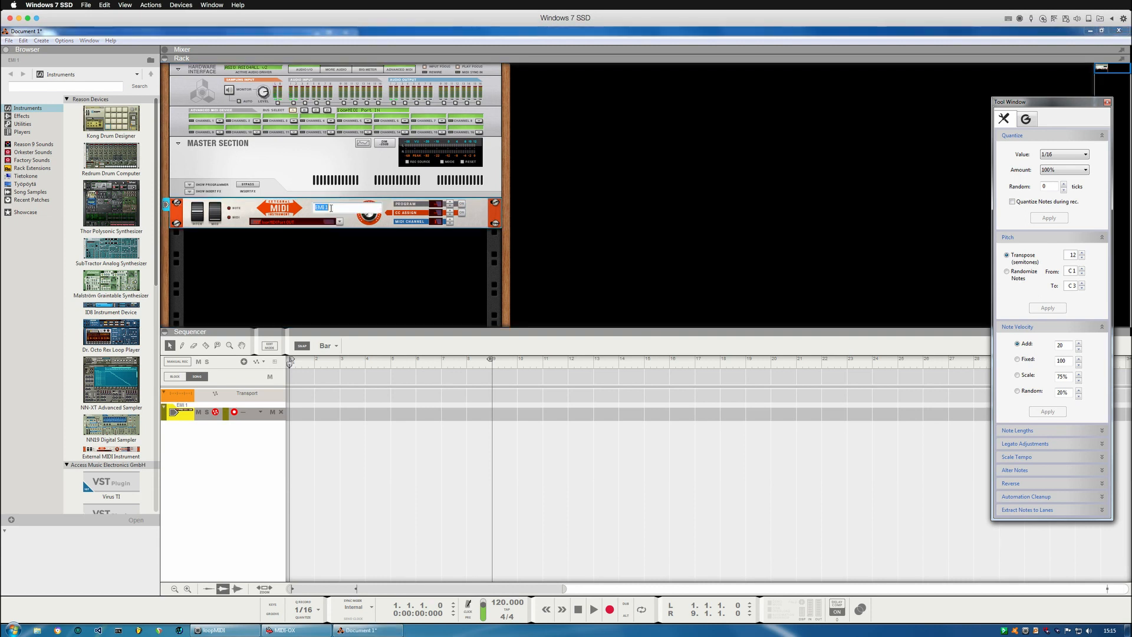
pyautogui.write('Viurs C')
pyautogui.write('r')
pyautogui.write('us C')
pyautogui.write(' Cha 1')
pyautogui.press('Return')
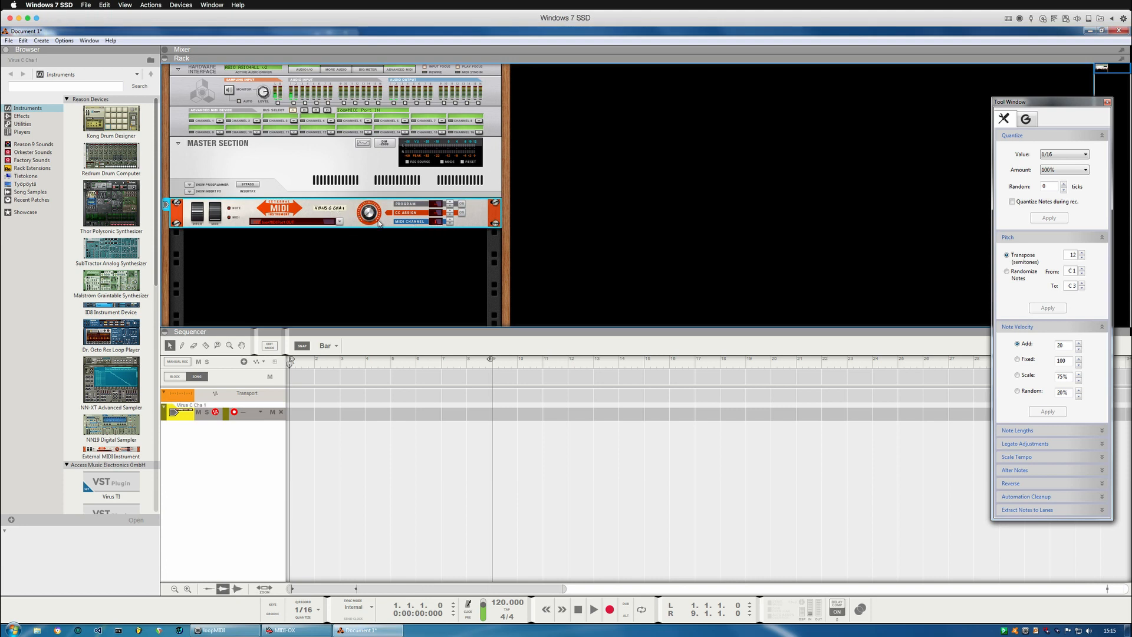
# Duplicate the Virus C Cha 1 device and its track three times
pyautogui.rightClick(348, 222)
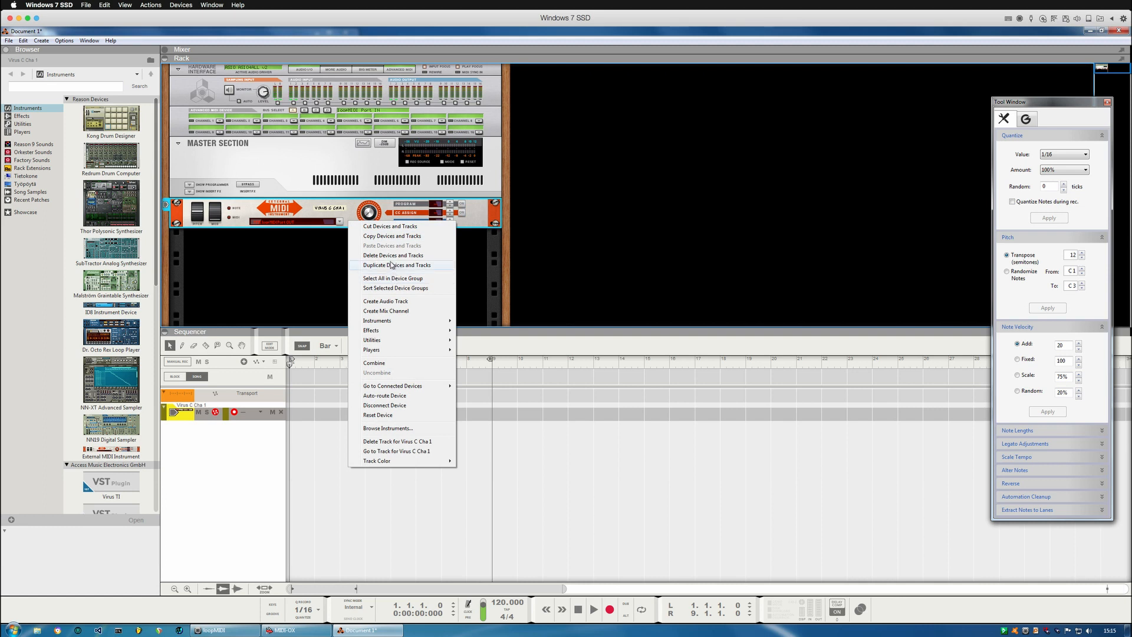
pyautogui.click(410, 265)
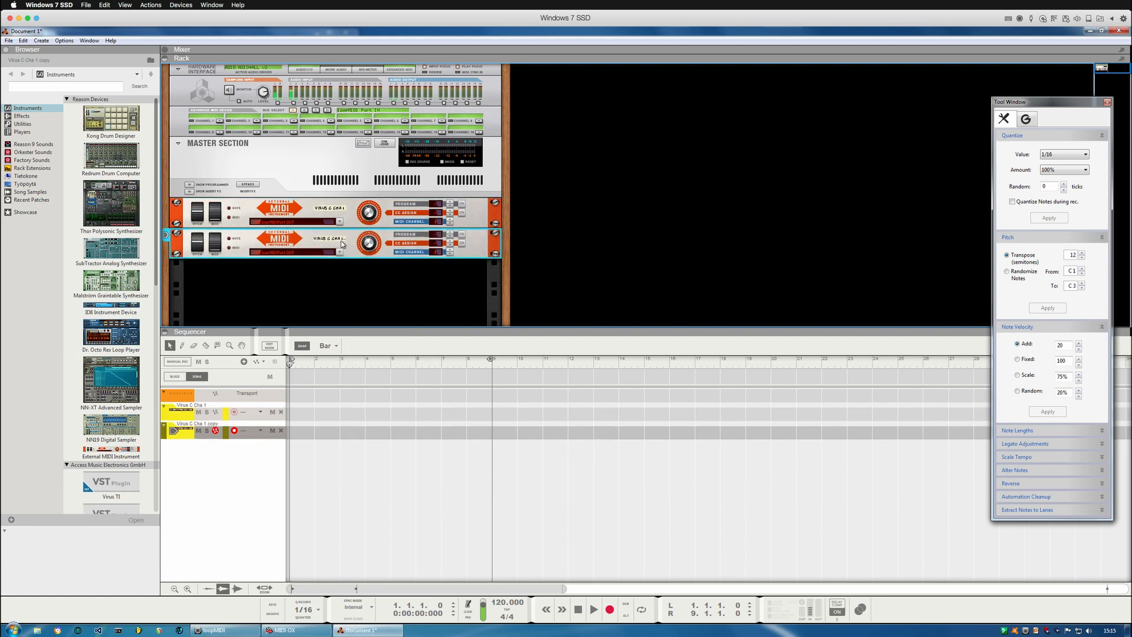
pyautogui.rightClick(356, 255)
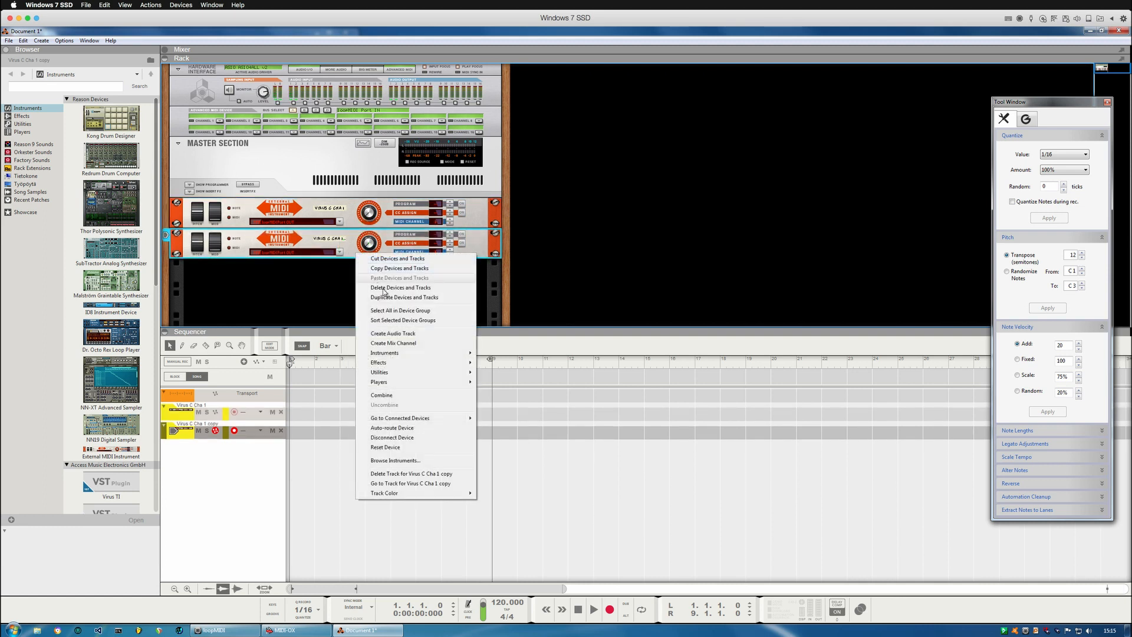
pyautogui.click(401, 297)
pyautogui.rightClick(357, 287)
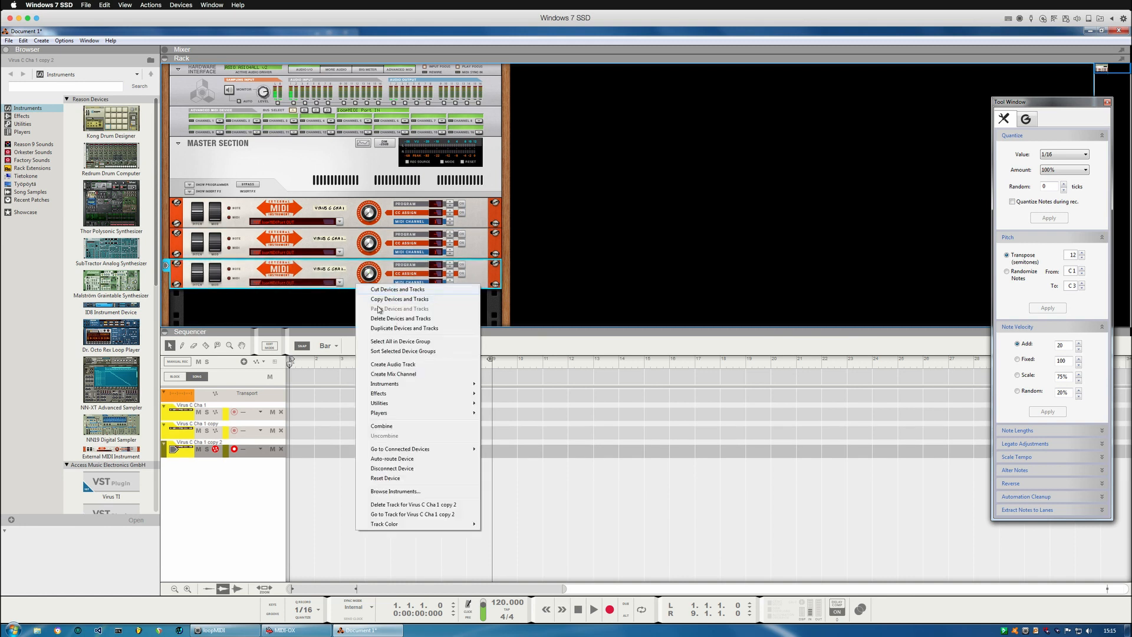
pyautogui.click(407, 330)
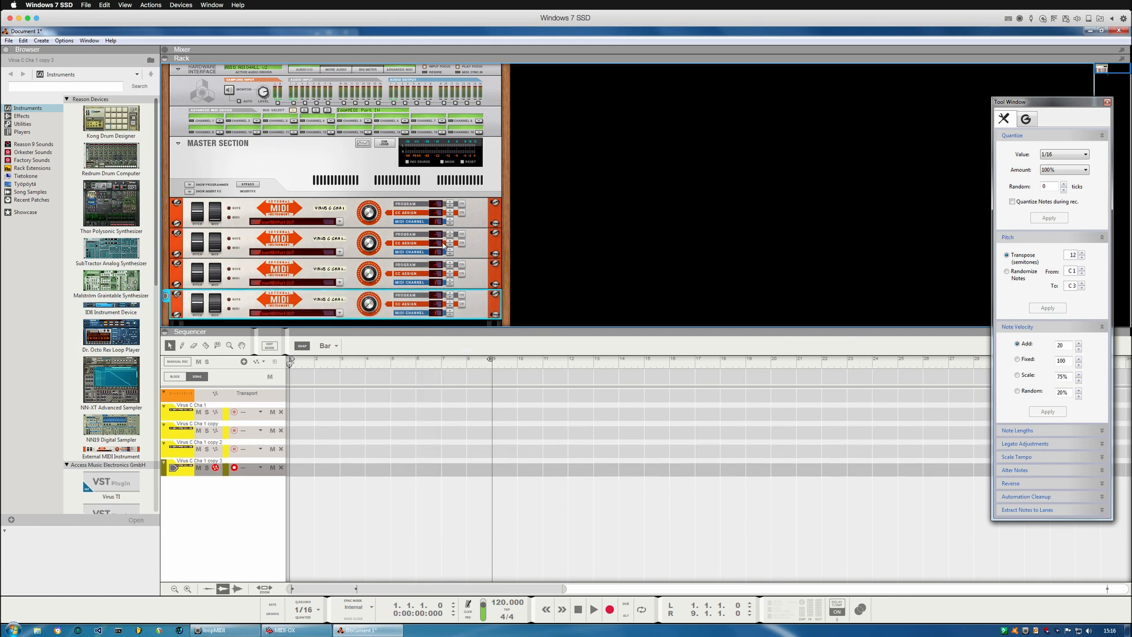
# Raise the MIDI channel on each of the three duplicated External MIDI Instruments
pyautogui.click(451, 252)
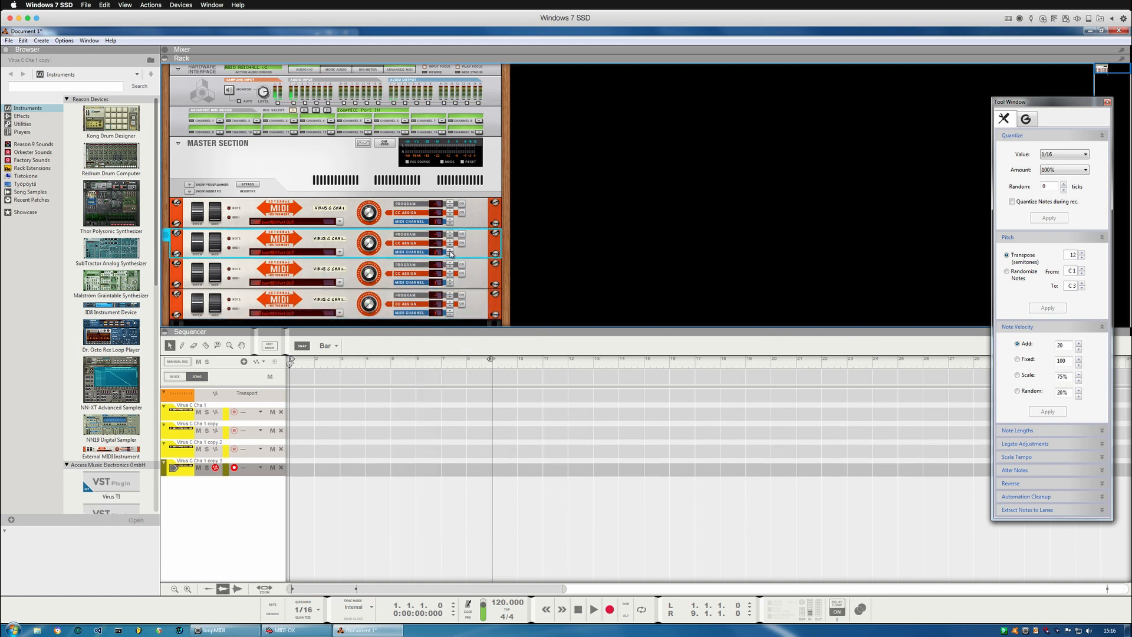
pyautogui.click(451, 283)
pyautogui.click(451, 314)
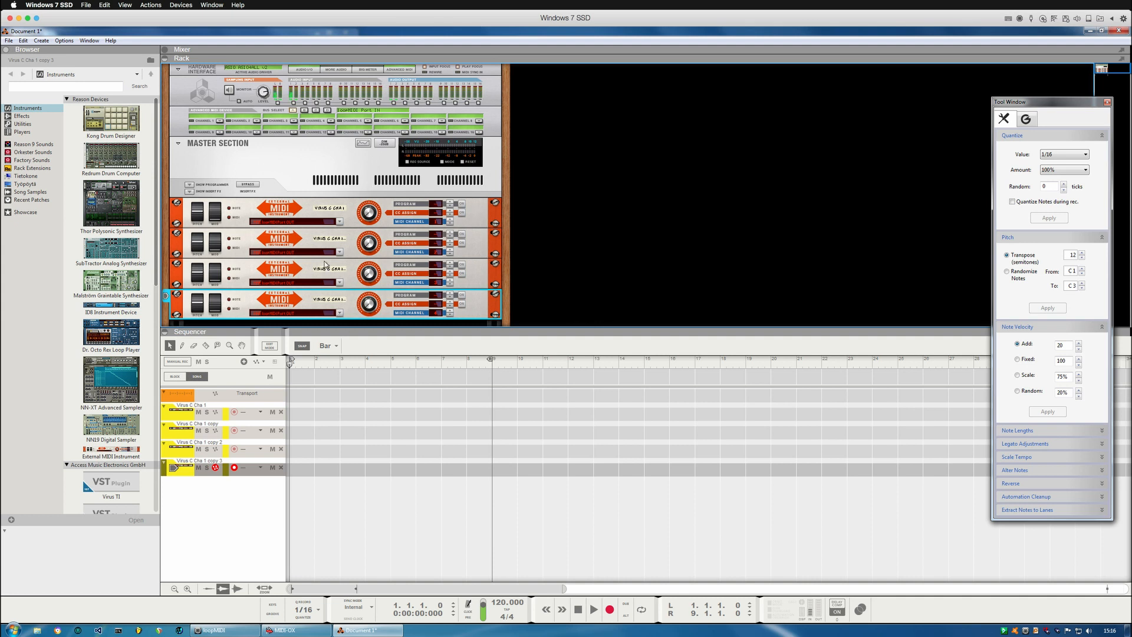
# Add the VirusHC Editor x64 plugin below the MIDI instruments in the rack and open its editor window beside them
pyautogui.scroll(-2, 316, 249)
pyautogui.scroll(-1, 315, 249)
pyautogui.scroll(-5, 111, 373)
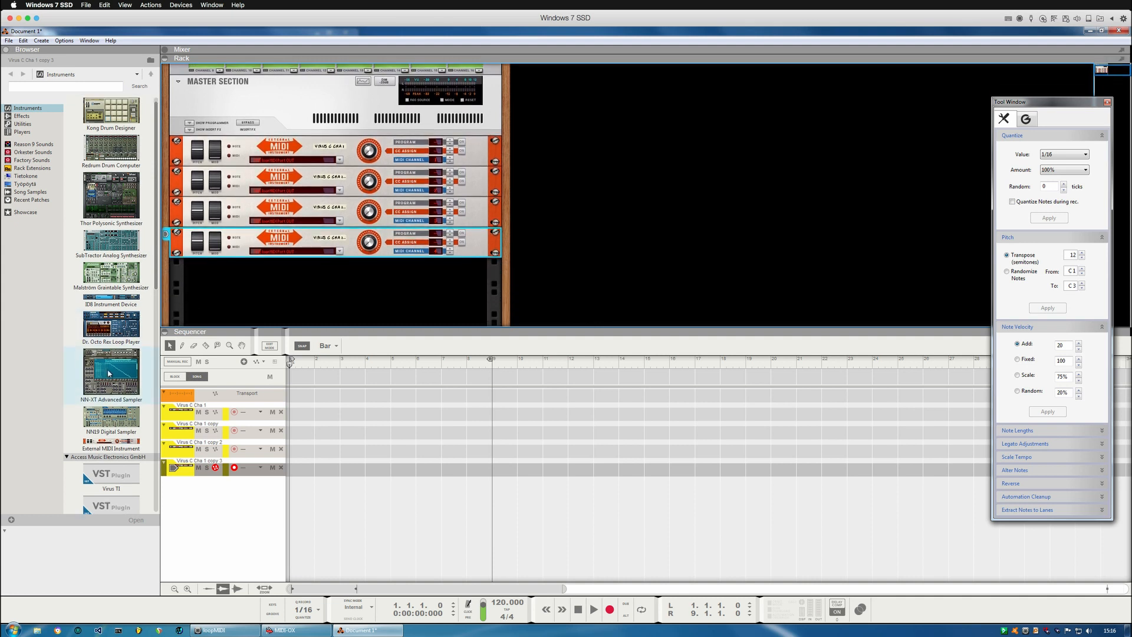
pyautogui.scroll(-9, 112, 383)
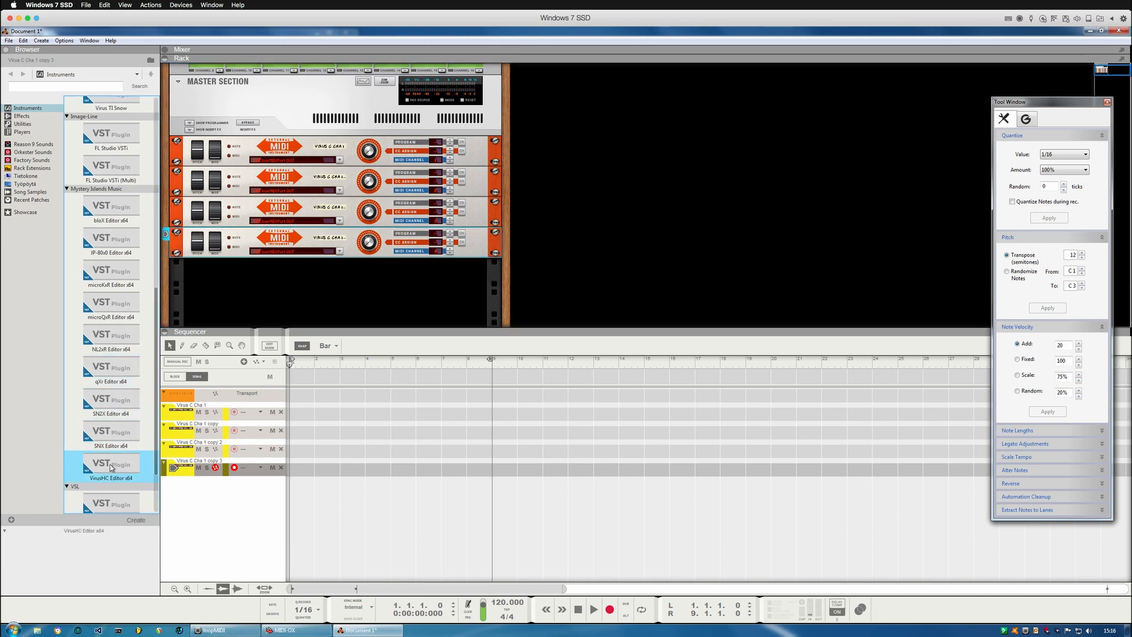
pyautogui.moveTo(120, 459); pyautogui.dragTo(249, 302)
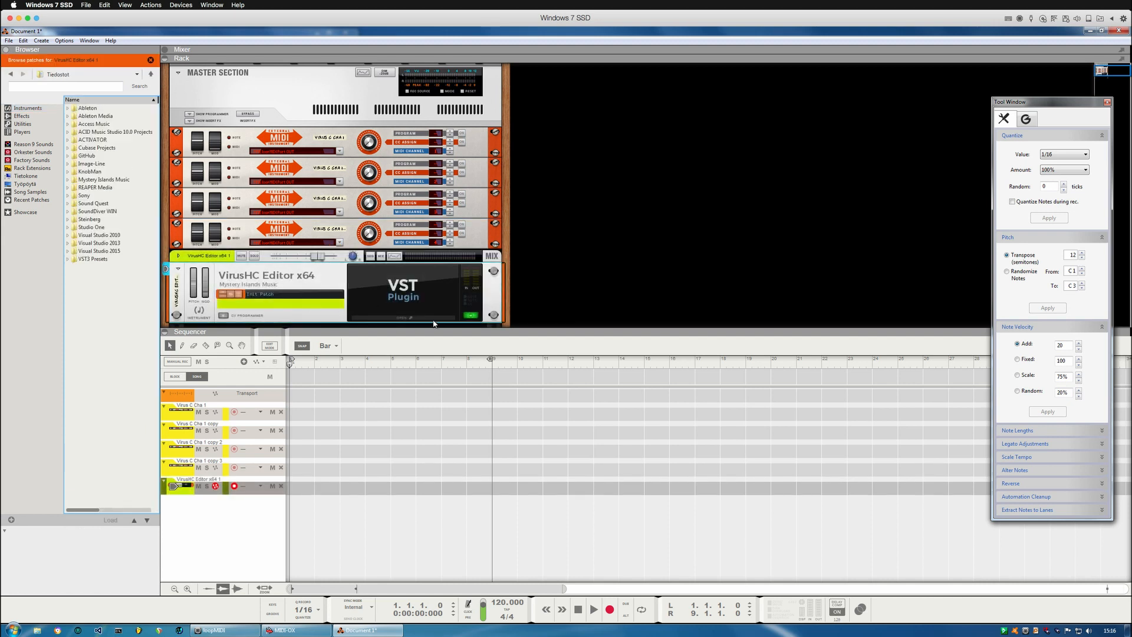
pyautogui.click(407, 320)
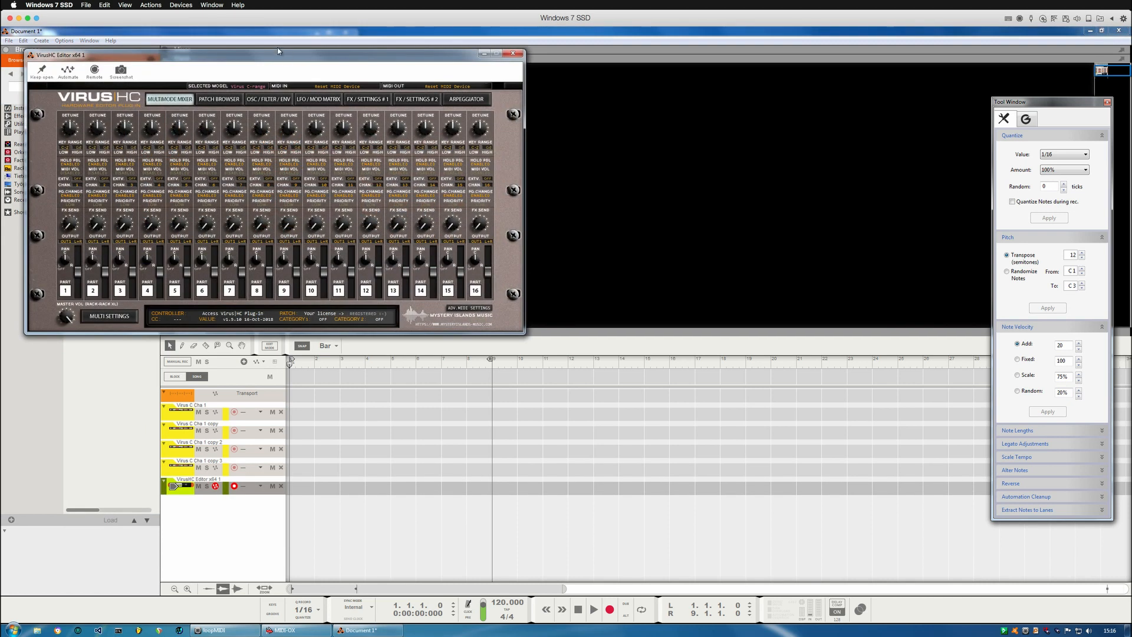
pyautogui.moveTo(279, 51); pyautogui.dragTo(604, 124)
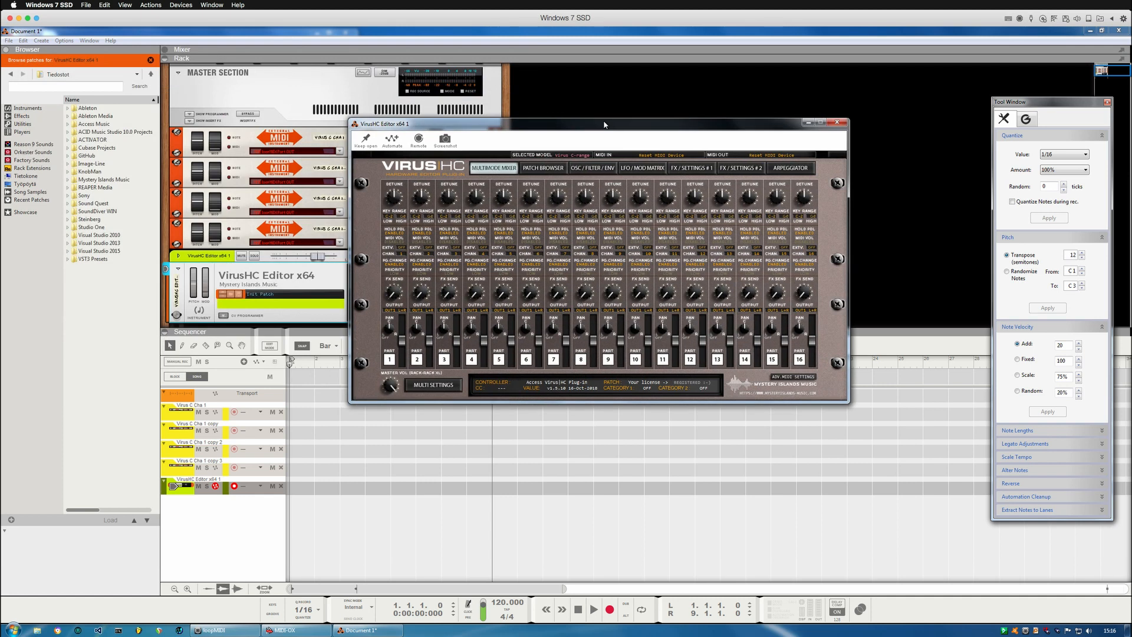
# Choose Virus C-range as the Virus model in the plugin's multi settings
pyautogui.click(426, 387)
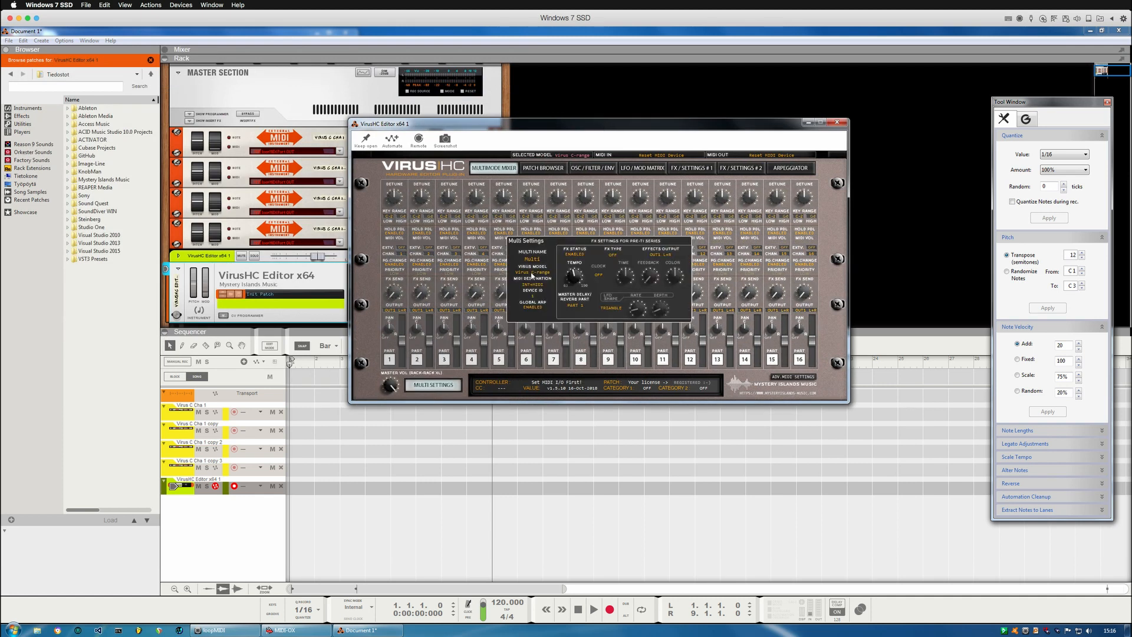
pyautogui.click(531, 274)
pyautogui.click(539, 312)
pyautogui.click(444, 389)
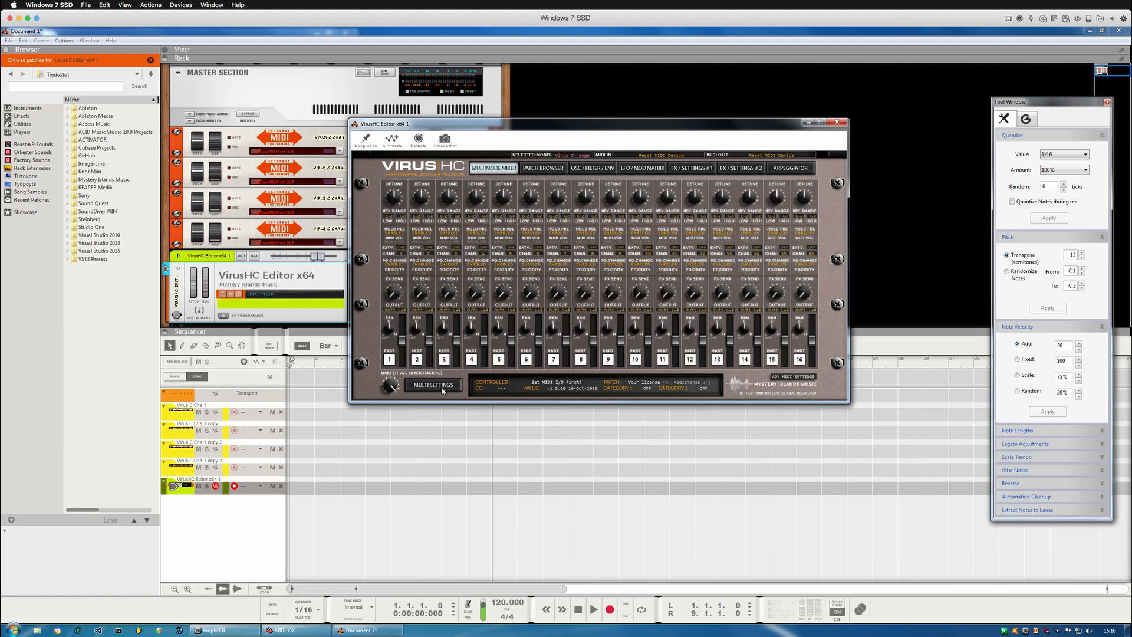
# Disable processing of note messages from the hardware in the plugin's advanced incoming MIDI settings
pyautogui.click(794, 377)
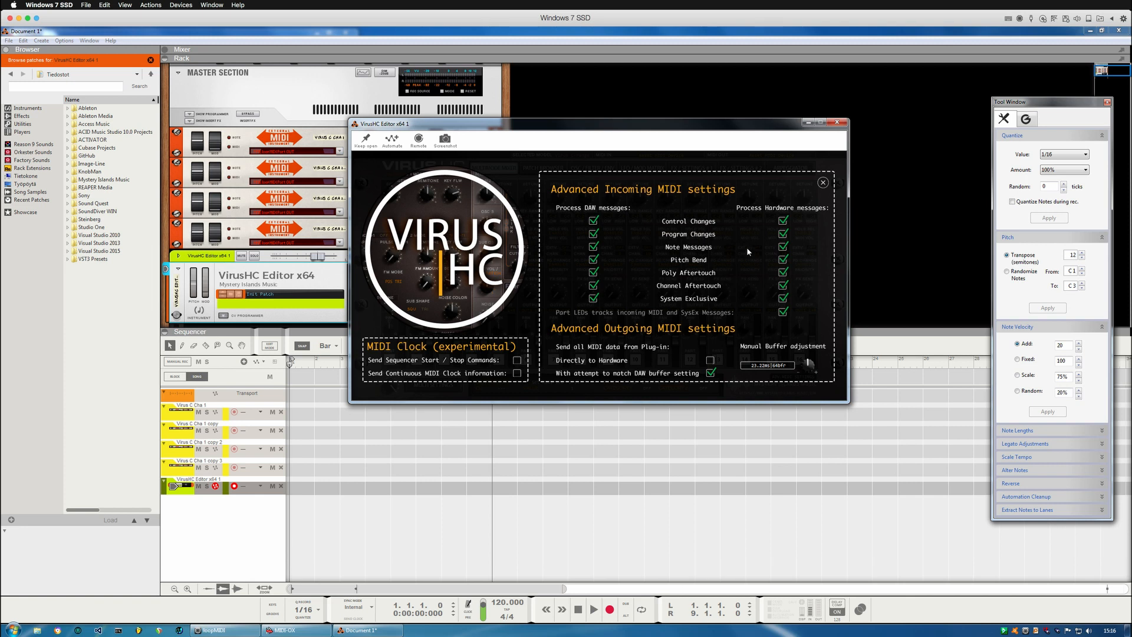
pyautogui.click(782, 247)
pyautogui.click(822, 183)
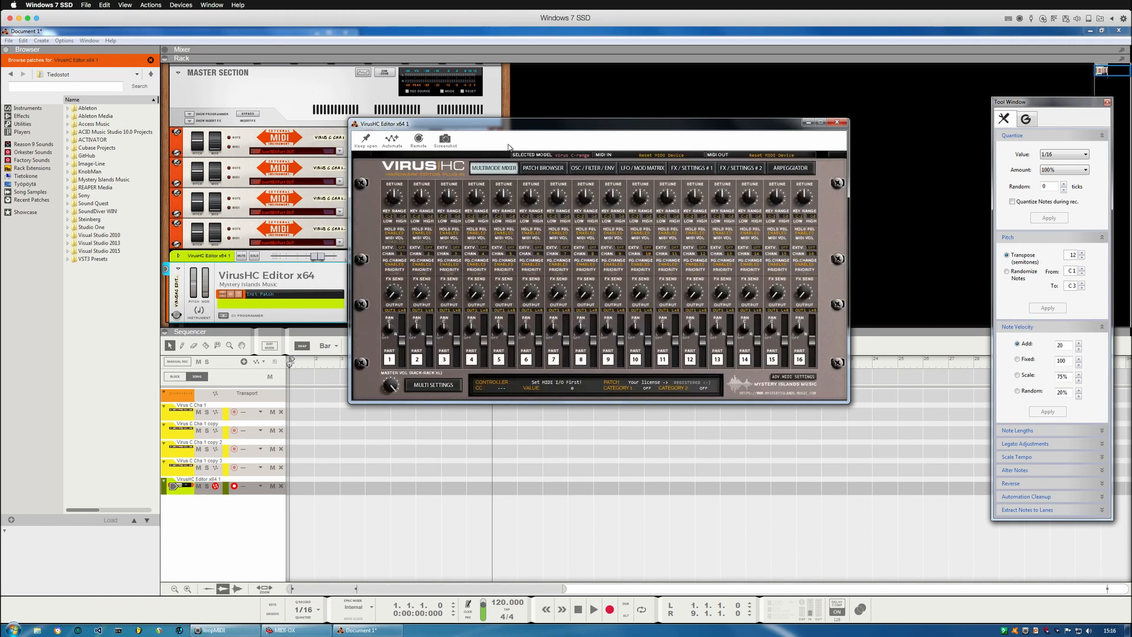
# Move the plugin window clear of the rack devices and set its MIDI In to 01. Ethernet MIDI
pyautogui.moveTo(536, 128); pyautogui.dragTo(653, 101)
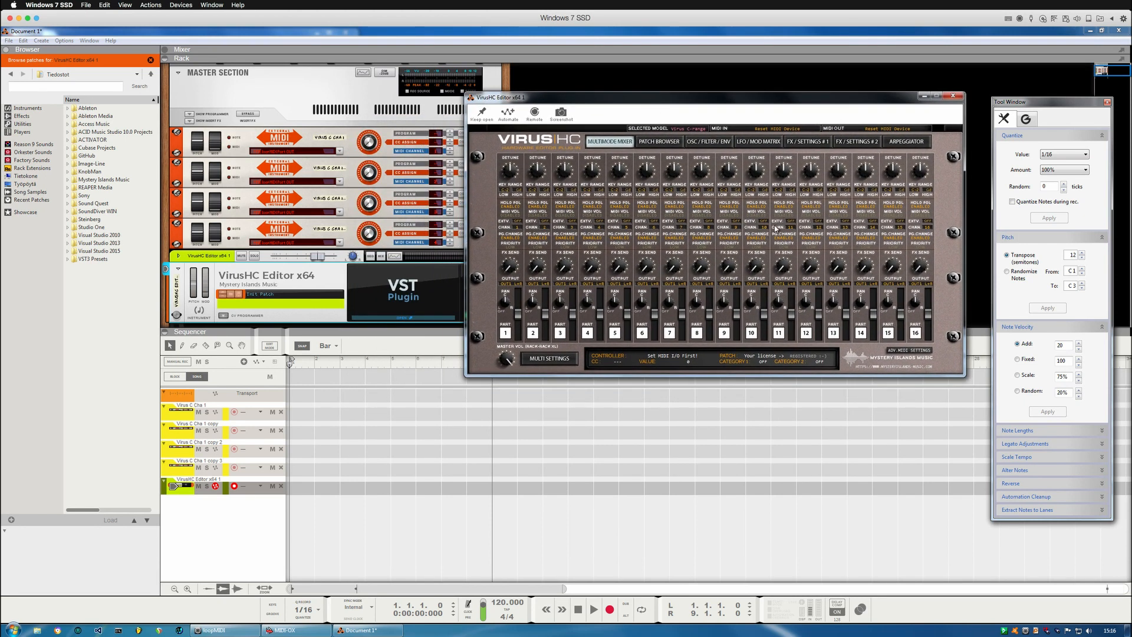
pyautogui.click(761, 129)
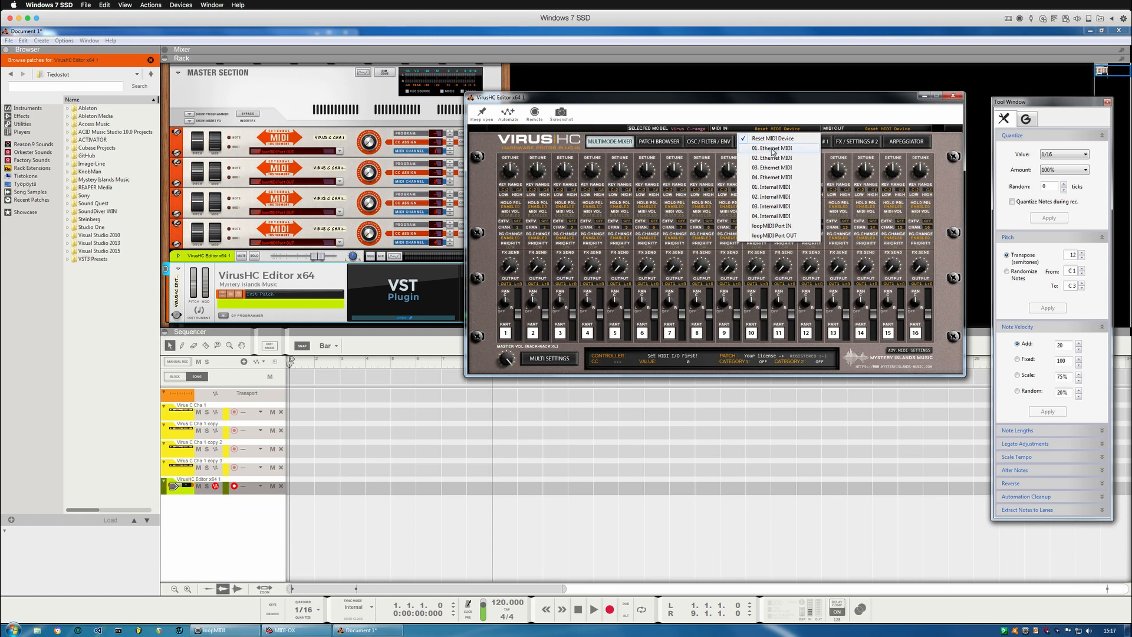
pyautogui.click(772, 150)
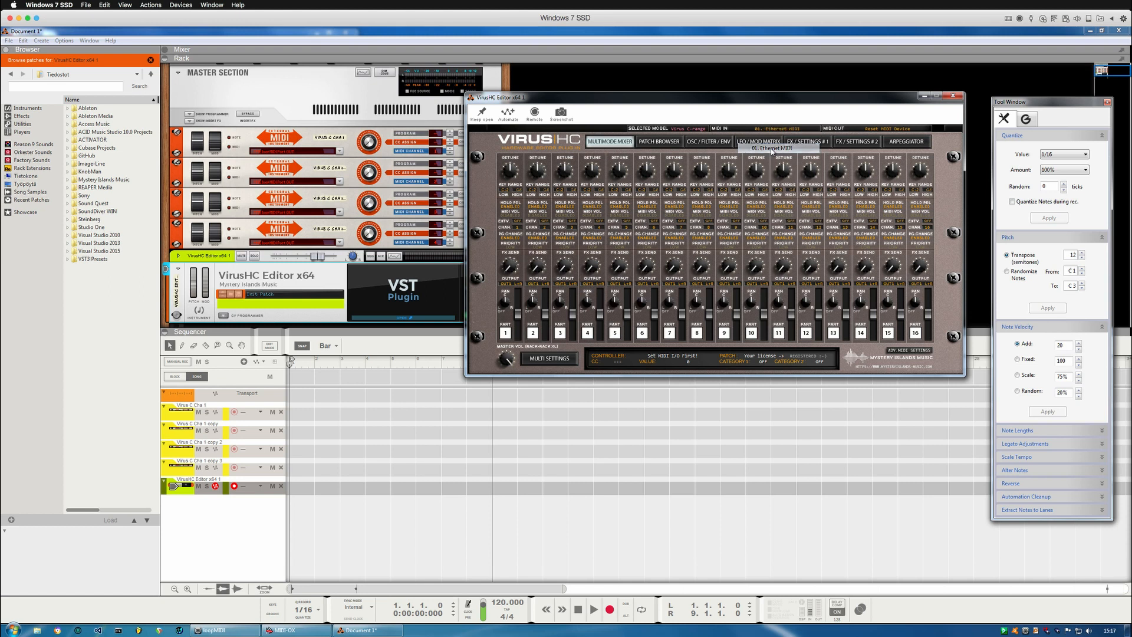
# Set the plugin's MIDI Out to 01. Ethernet MIDI and display the Patch Browser page
pyautogui.click(880, 133)
pyautogui.click(886, 170)
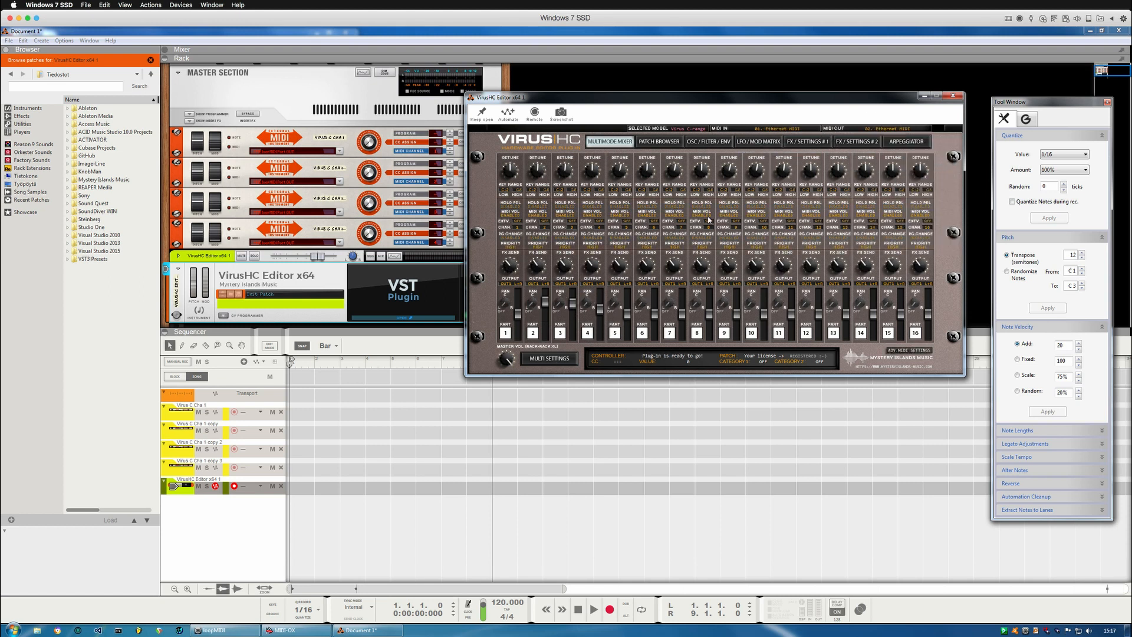
pyautogui.click(664, 144)
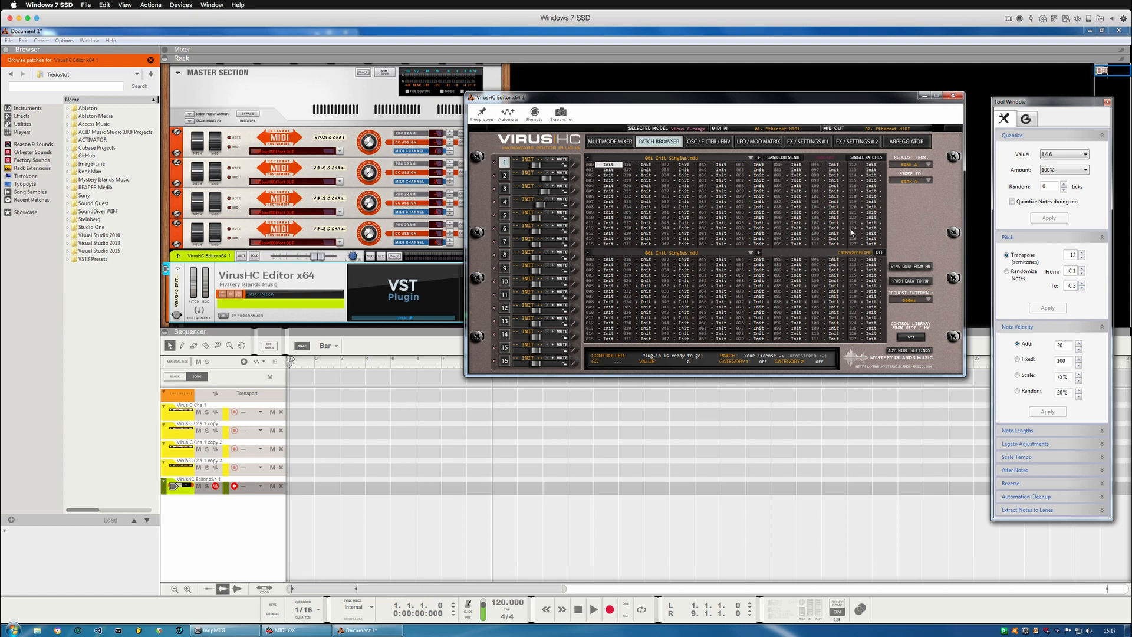
# Load the Access Virus Revealed Vol 1.mid bank into the upper patch list and sync the part data from the hardware
pyautogui.moveTo(647, 98); pyautogui.dragTo(664, 90)
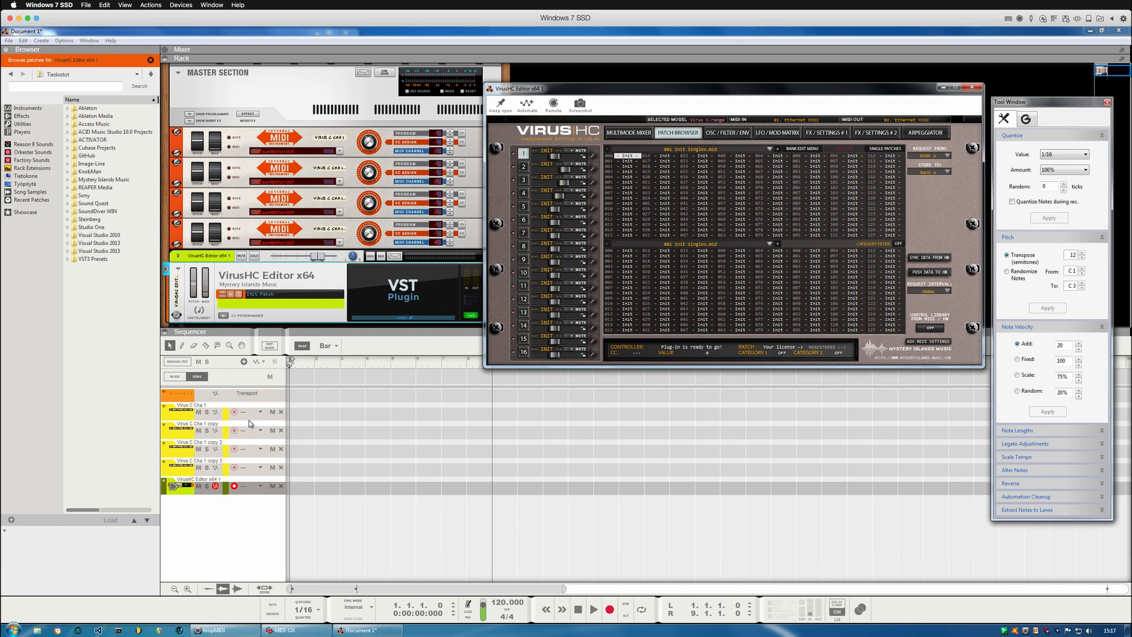
pyautogui.click(638, 167)
pyautogui.click(776, 149)
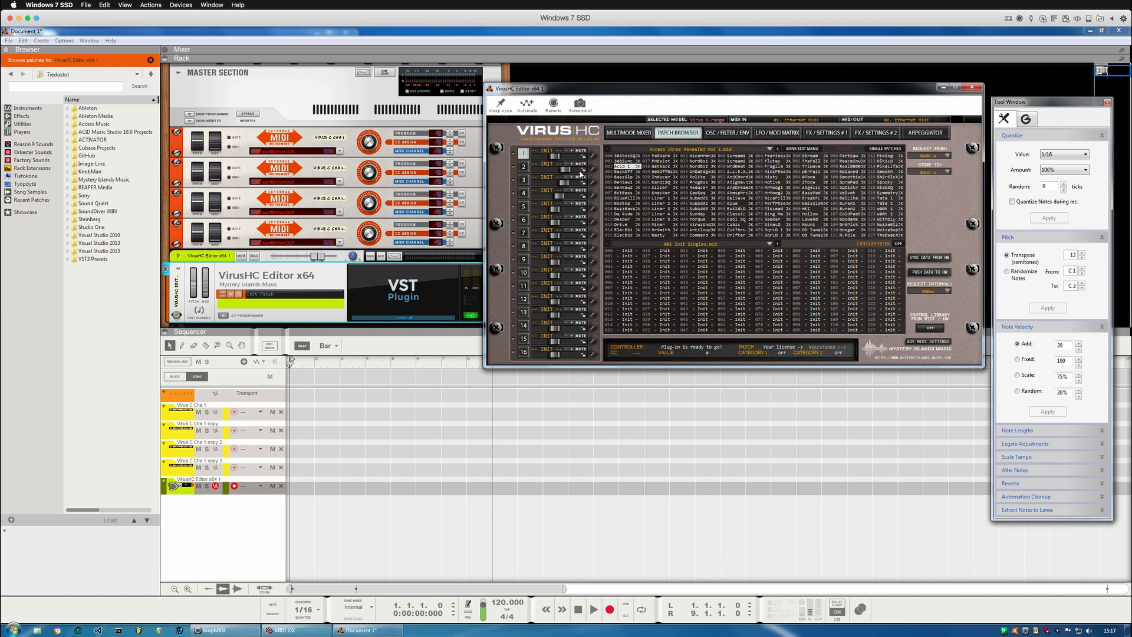
pyautogui.click(933, 260)
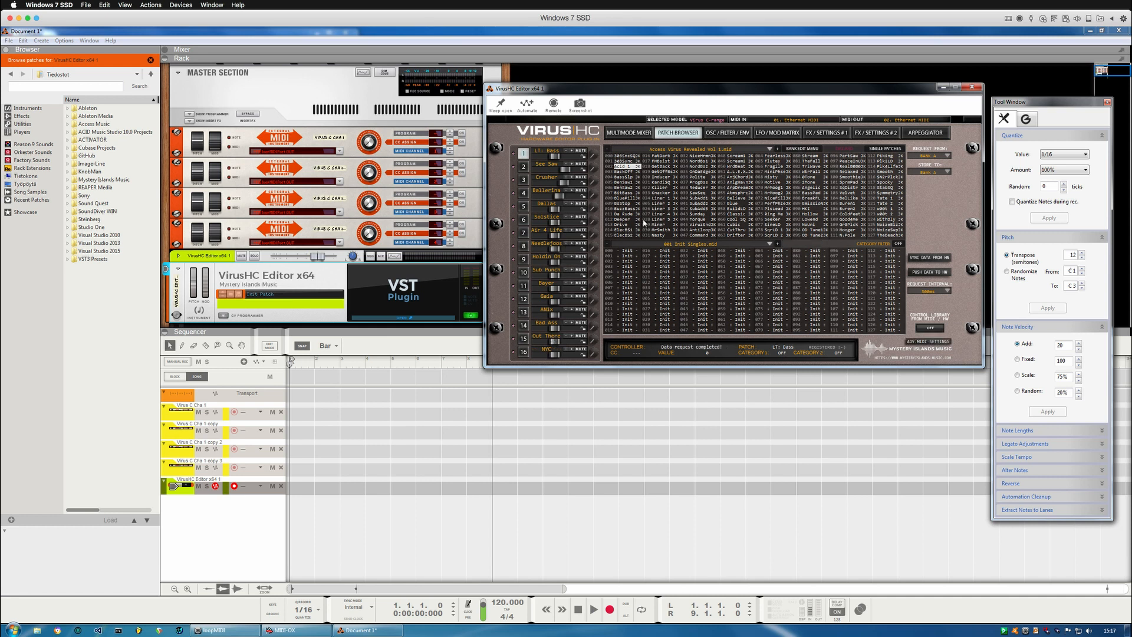
# View the oscillator, filter and envelope settings of parts 2, 3, 4 and 1, and move the plugin window further off the rack
pyautogui.click(727, 134)
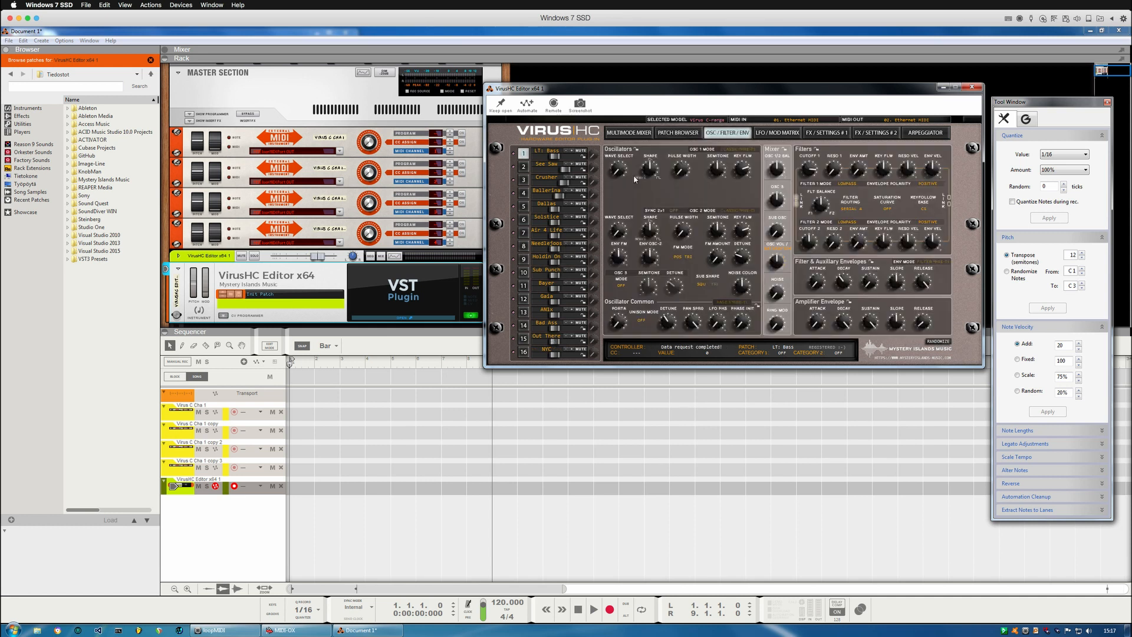
pyautogui.click(523, 167)
pyautogui.click(522, 181)
pyautogui.click(522, 194)
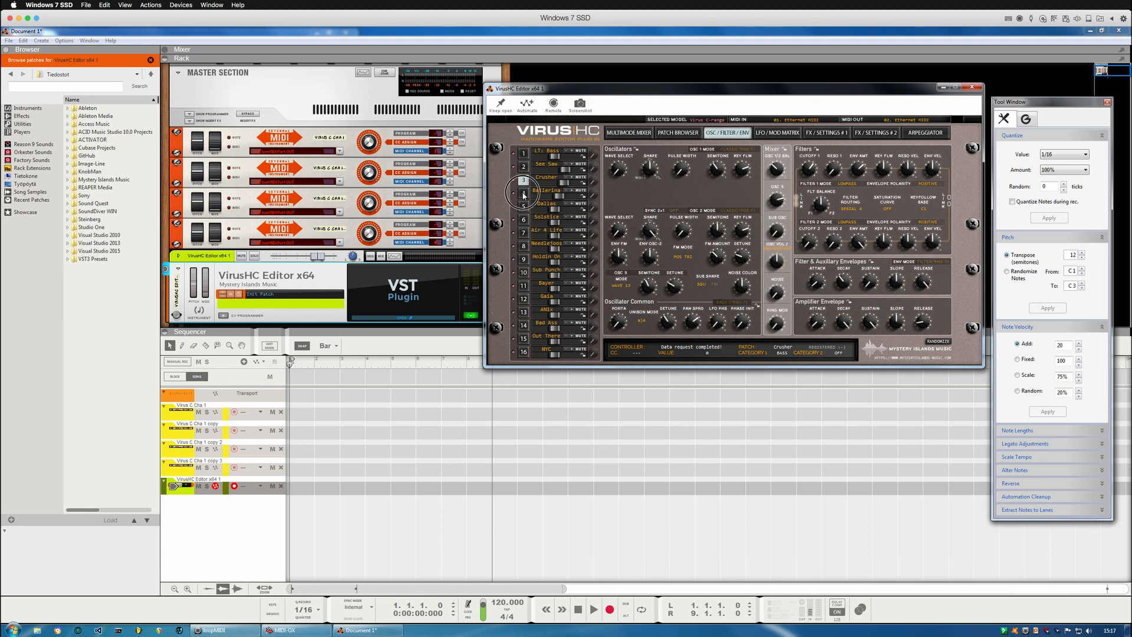
pyautogui.click(523, 153)
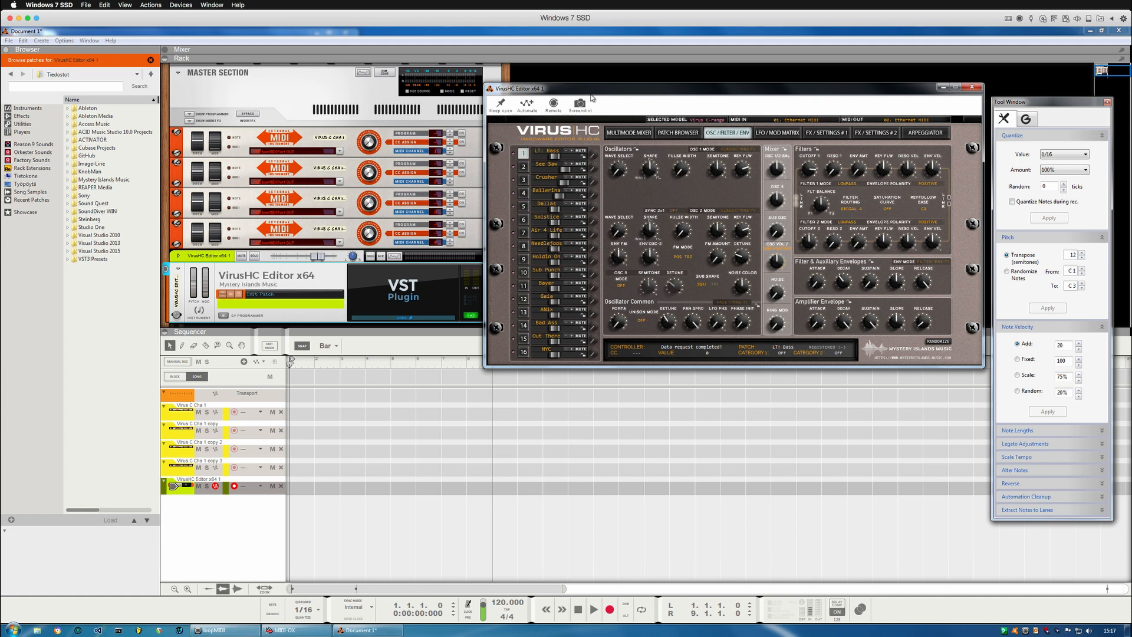
pyautogui.moveTo(592, 89); pyautogui.dragTo(619, 73)
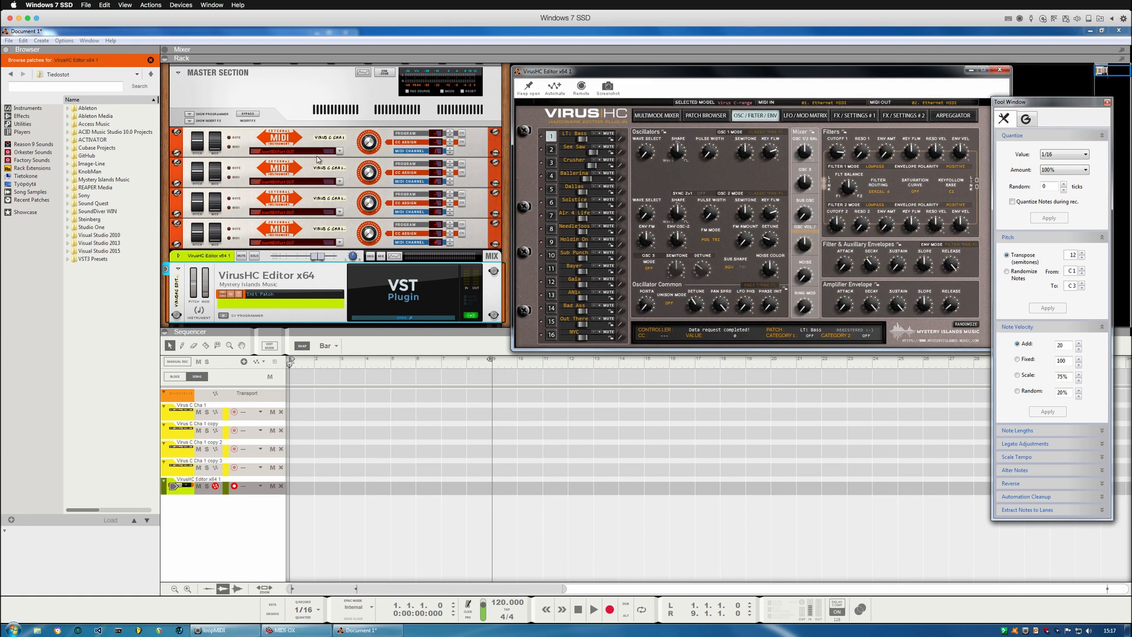
# Make the Virus C Cha 1 track active and route channel 1 of the advanced MIDI device to the Virus C Cha 1 instrument
pyautogui.click(260, 411)
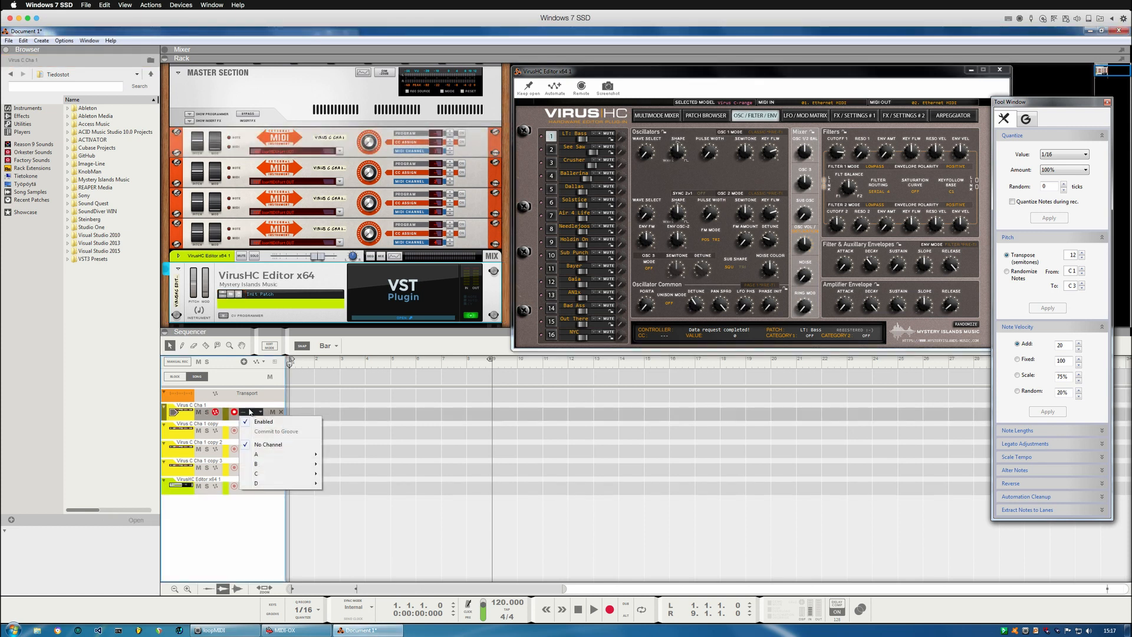
pyautogui.click(216, 416)
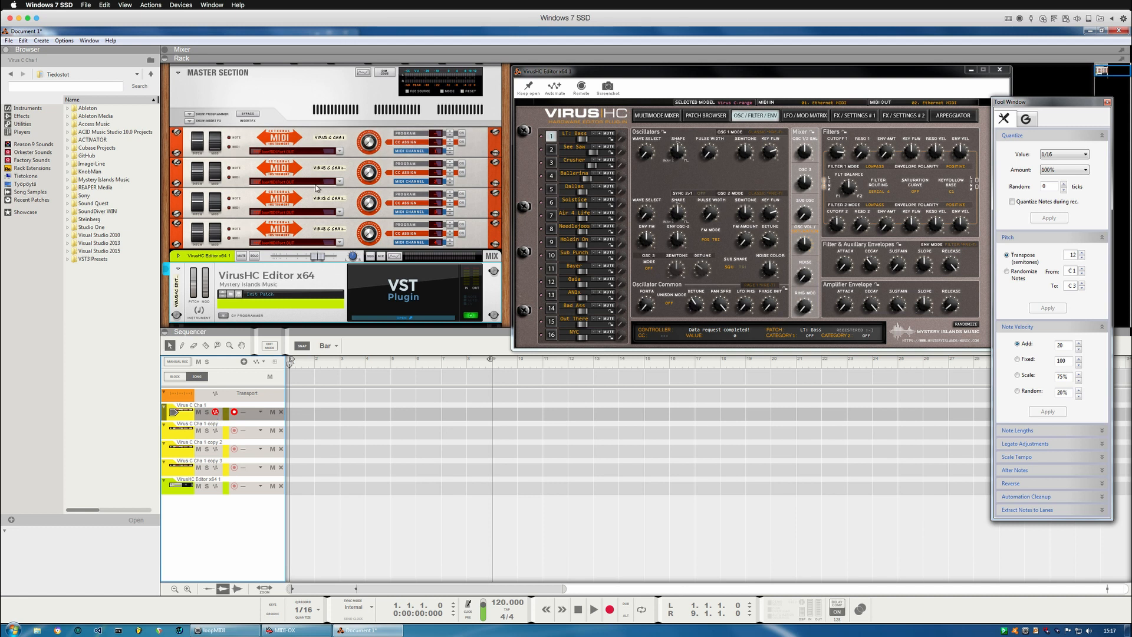
pyautogui.scroll(3, 316, 180)
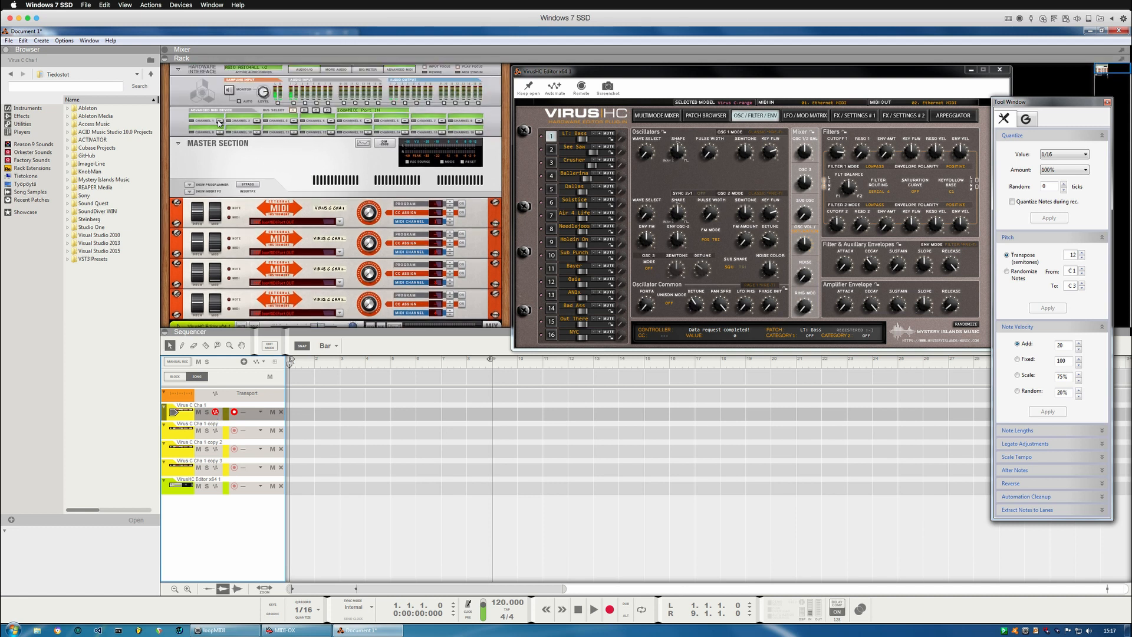
pyautogui.click(219, 122)
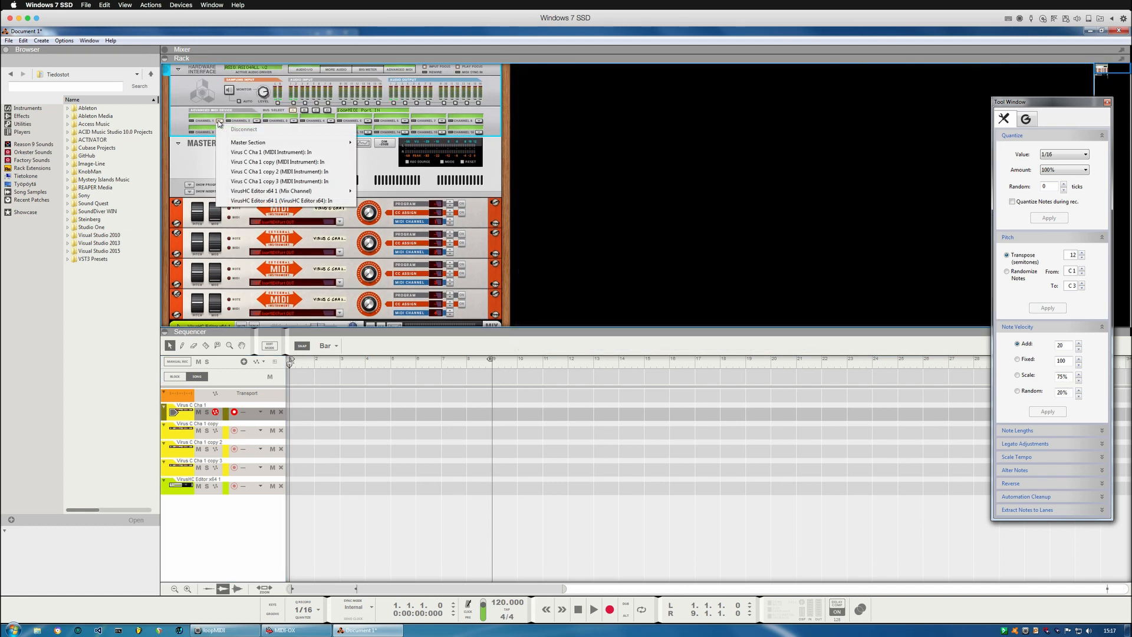
pyautogui.click(257, 153)
pyautogui.scroll(-2, 263, 154)
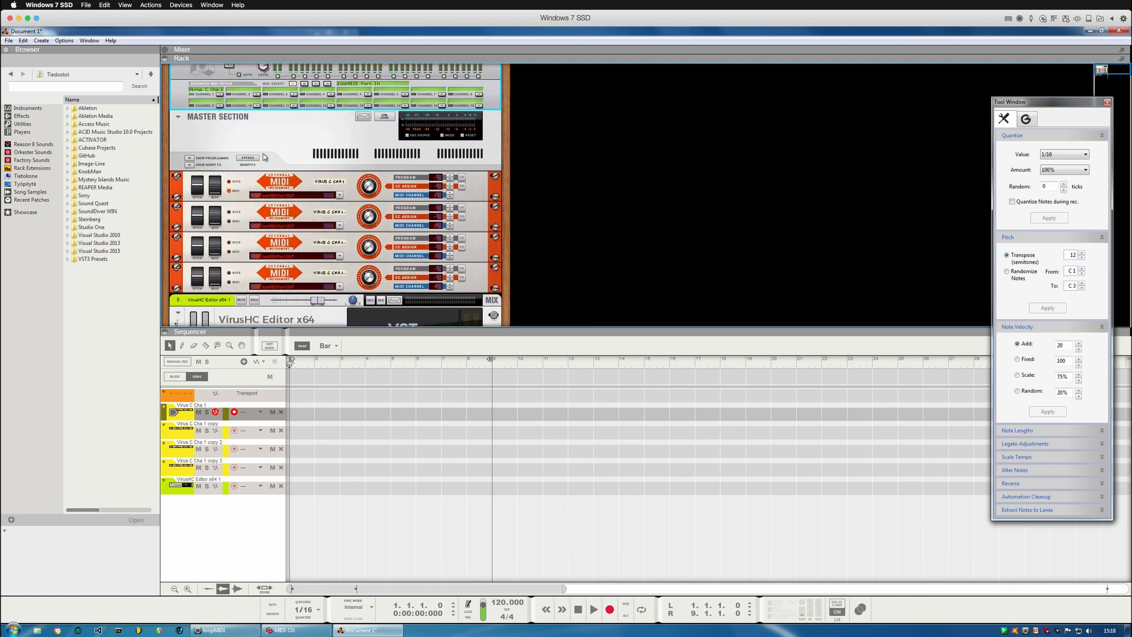
# Reroute advanced MIDI channel 1 to Virus C Cha 1 copy and then to Virus C Cha 1 copy 2
pyautogui.click(220, 95)
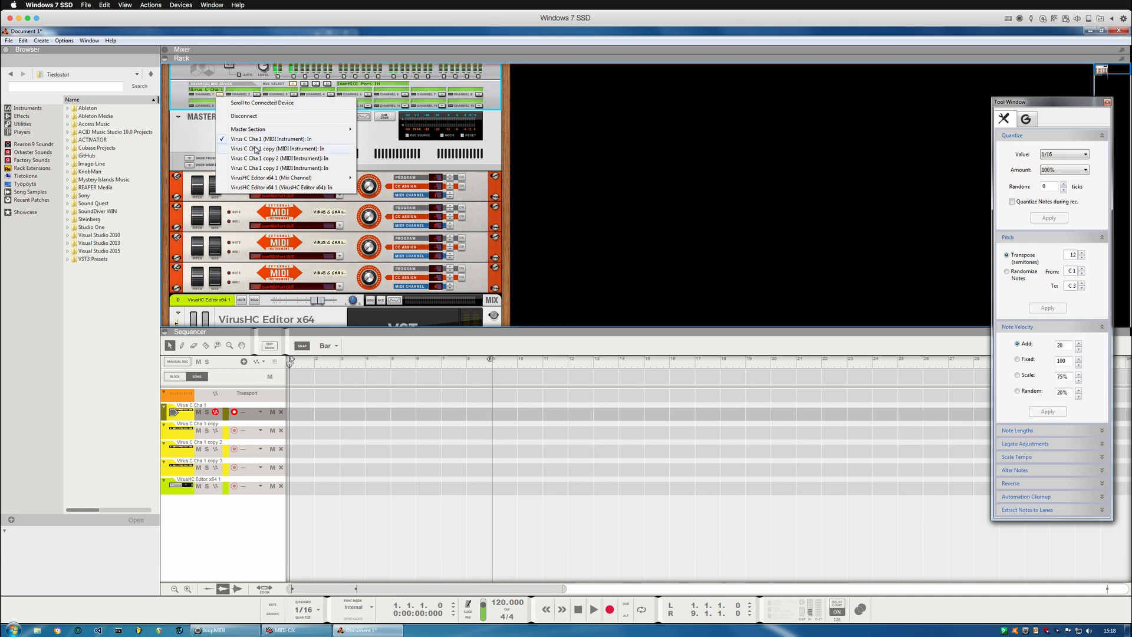
pyautogui.click(256, 149)
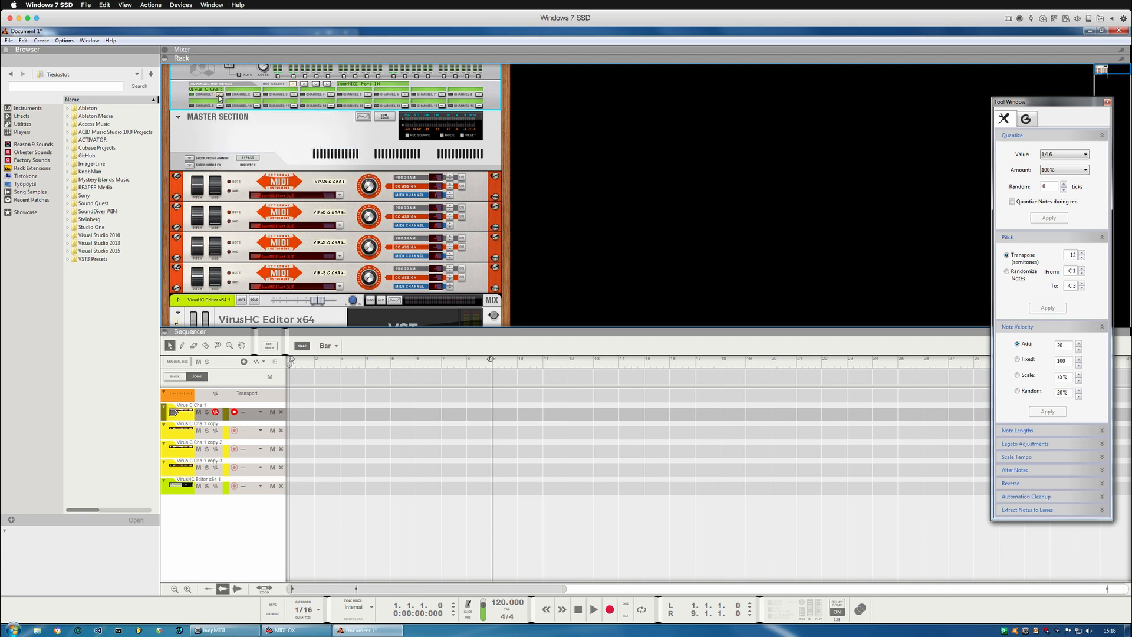
pyautogui.click(220, 96)
pyautogui.click(245, 157)
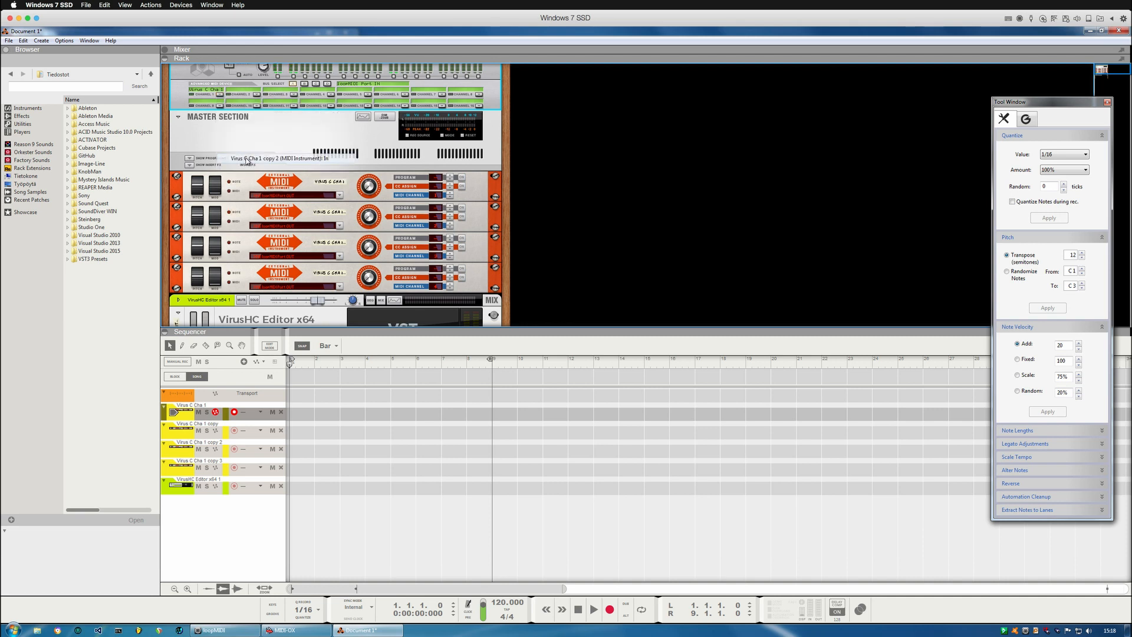
# Route advanced MIDI channel 1 to the Master Section input and switch the active track to Virus C Cha 1 copy and back
pyautogui.click(219, 95)
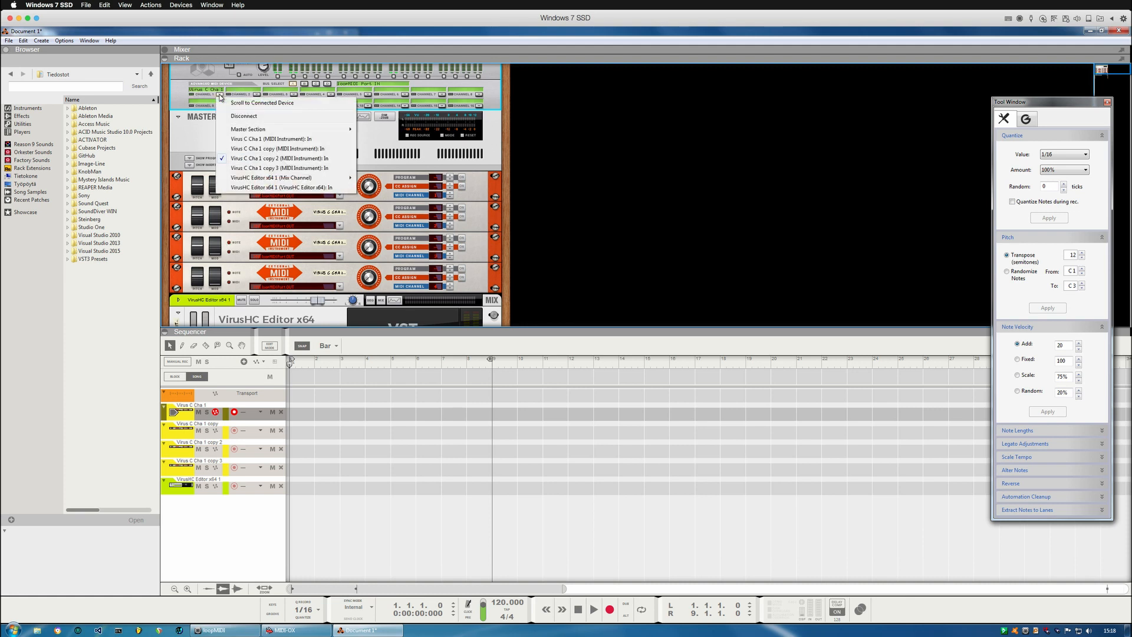
pyautogui.moveTo(298, 131)
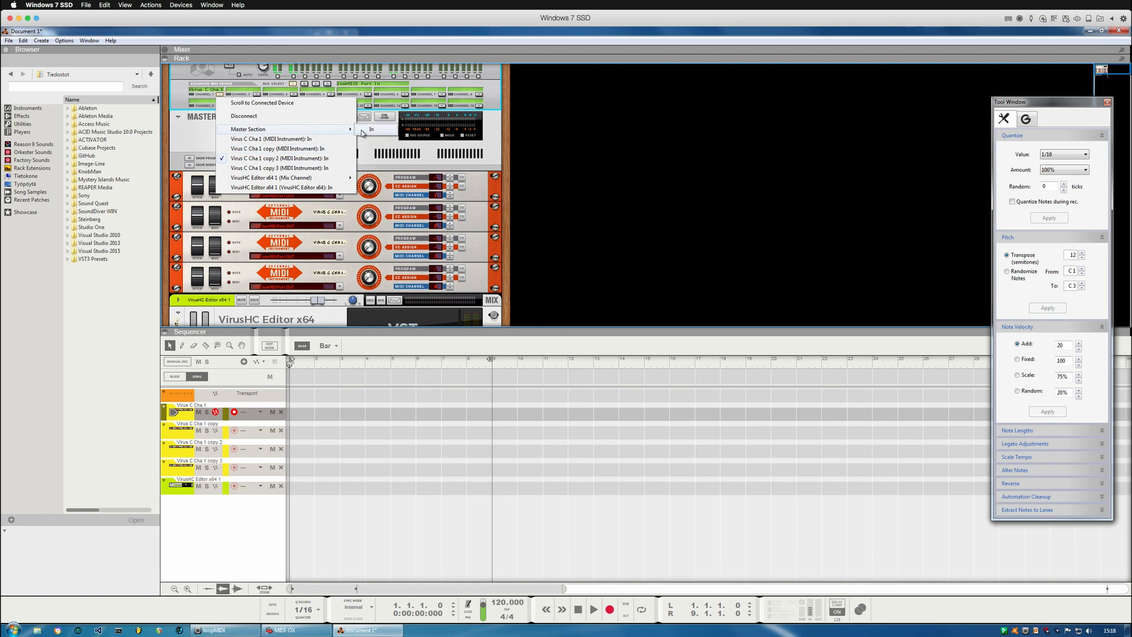
pyautogui.click(373, 131)
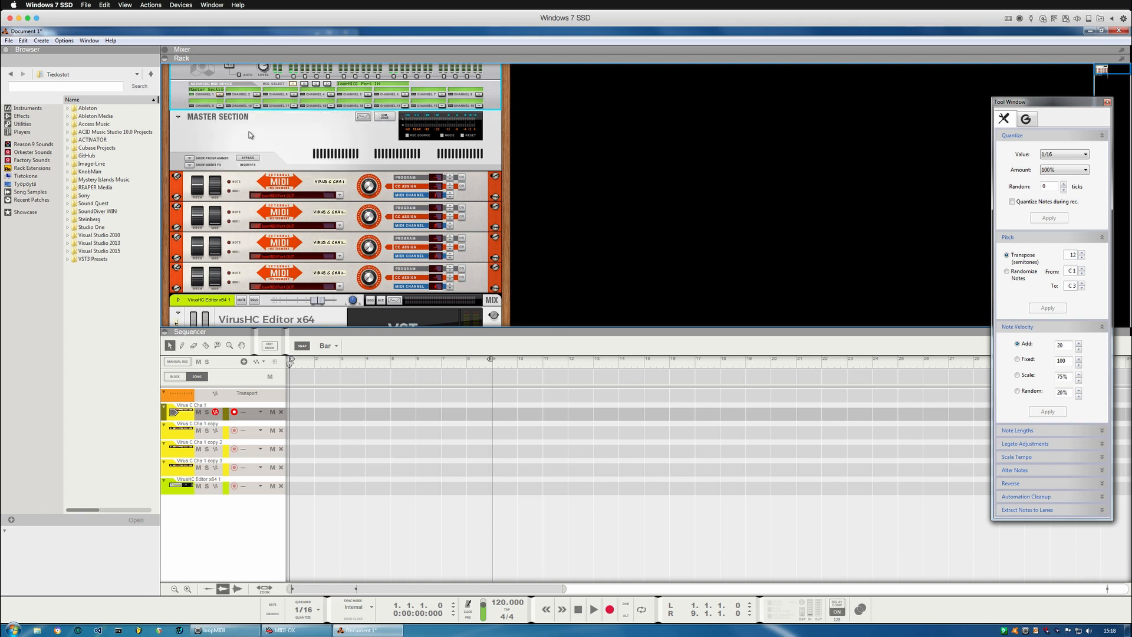
pyautogui.click(234, 436)
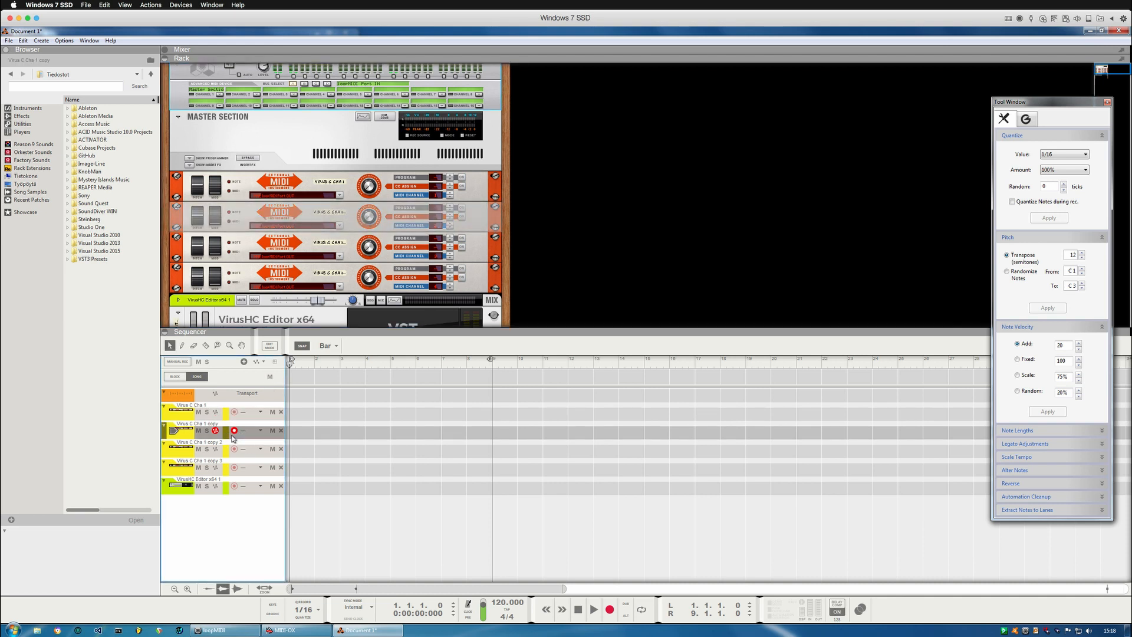
pyautogui.click(235, 415)
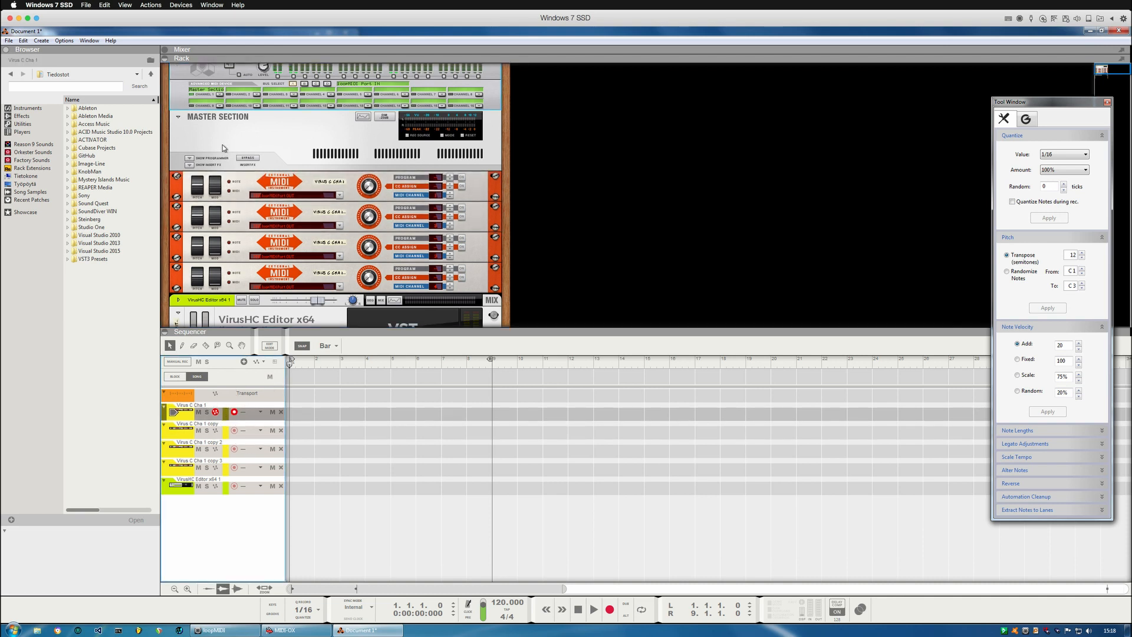
# Route advanced MIDI channel 1 to the Virus C Cha 1 copy 2 instrument, and then to Virus C Cha 1 copy 3
pyautogui.click(219, 94)
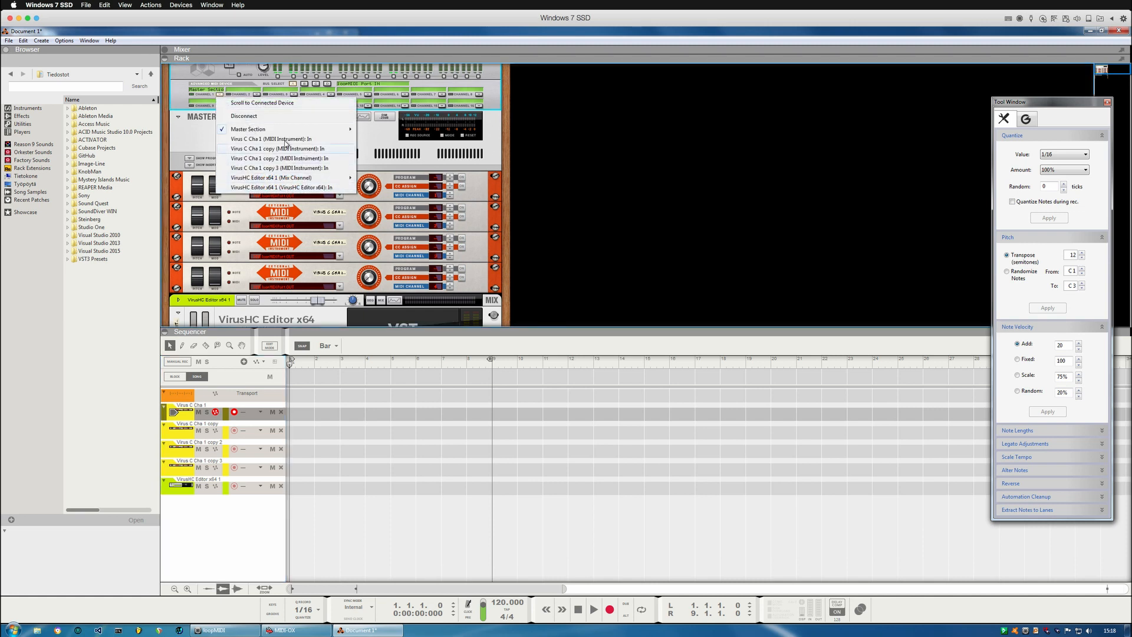
pyautogui.click(292, 159)
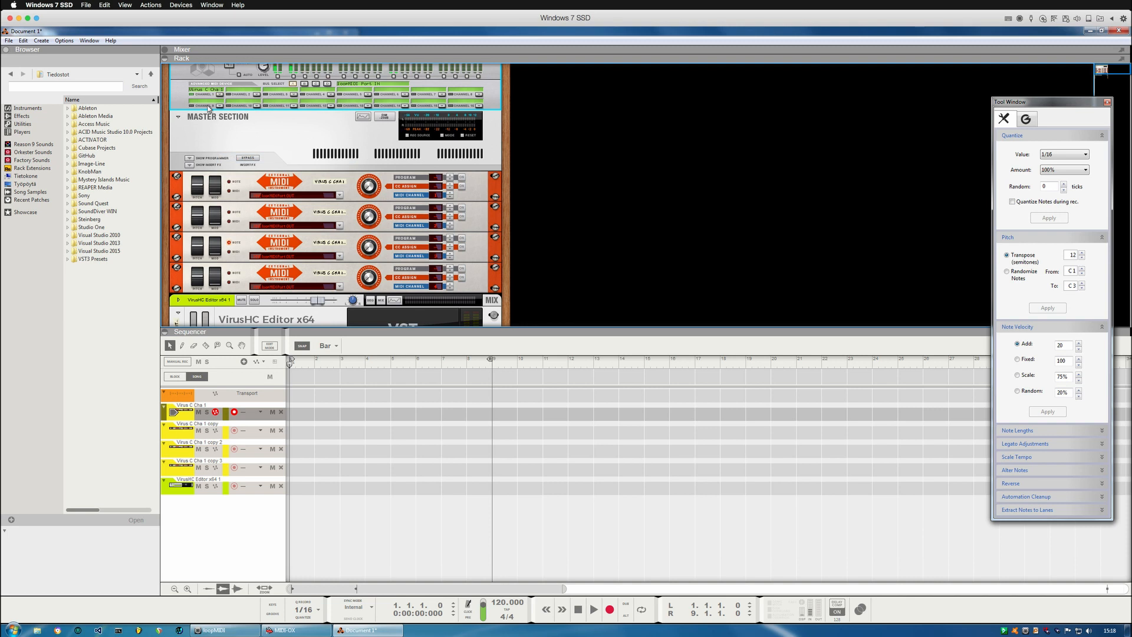
pyautogui.click(219, 95)
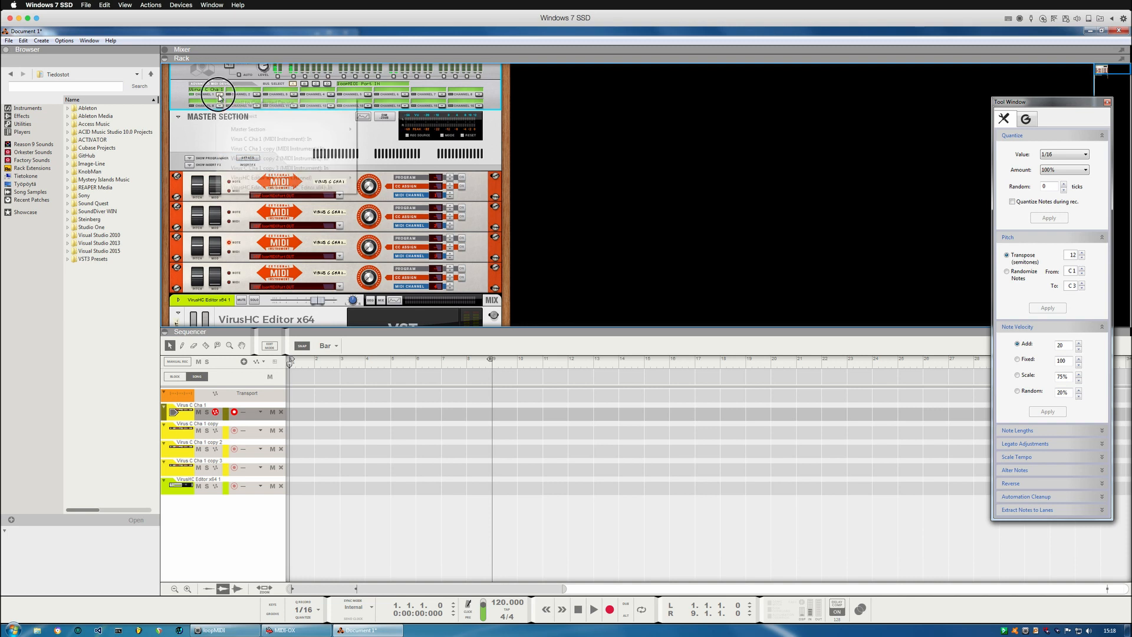
pyautogui.click(246, 169)
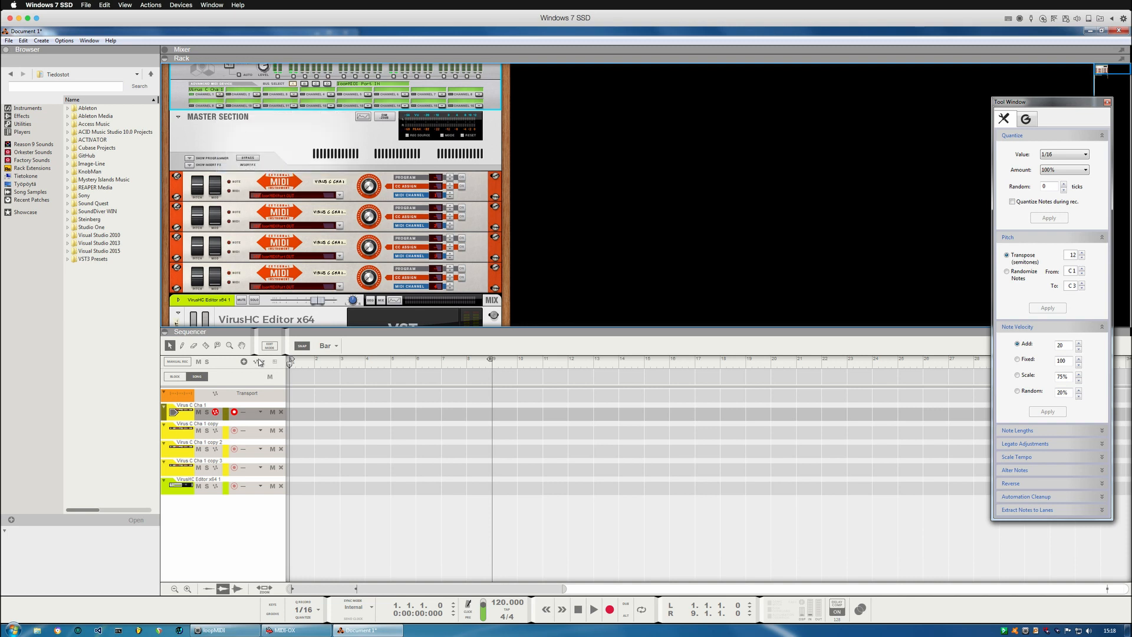
# Make the VirusHC Editor track active, followed by each of the four Virus C tracks in turn
pyautogui.click(239, 492)
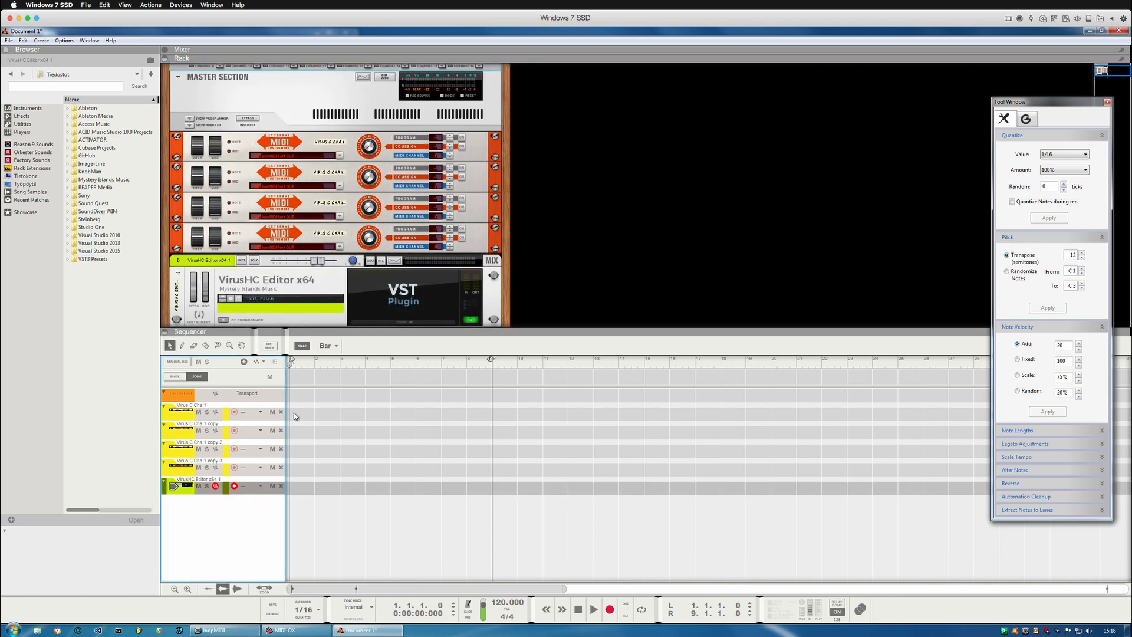
pyautogui.moveTo(292, 413); pyautogui.dragTo(388, 415)
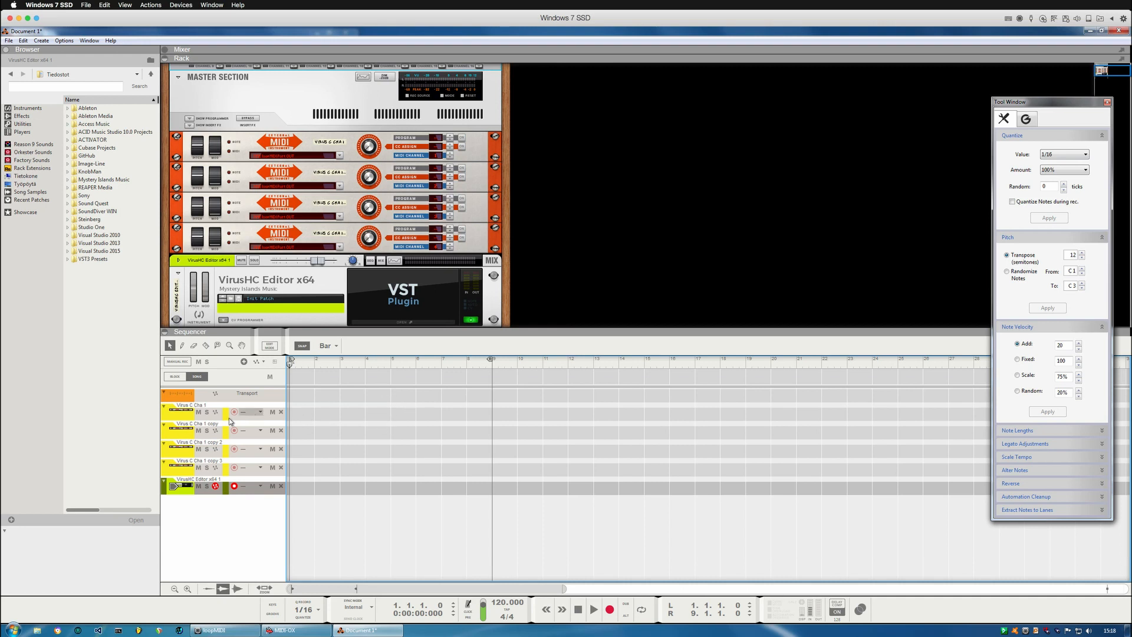
pyautogui.click(172, 415)
pyautogui.click(176, 430)
pyautogui.click(178, 449)
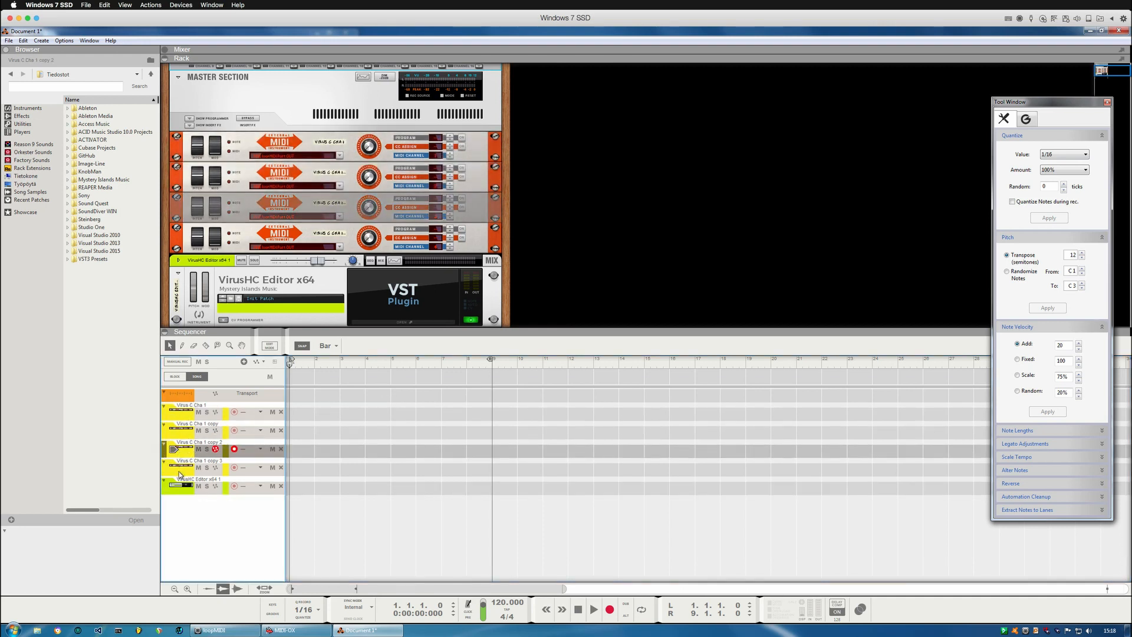
pyautogui.click(180, 473)
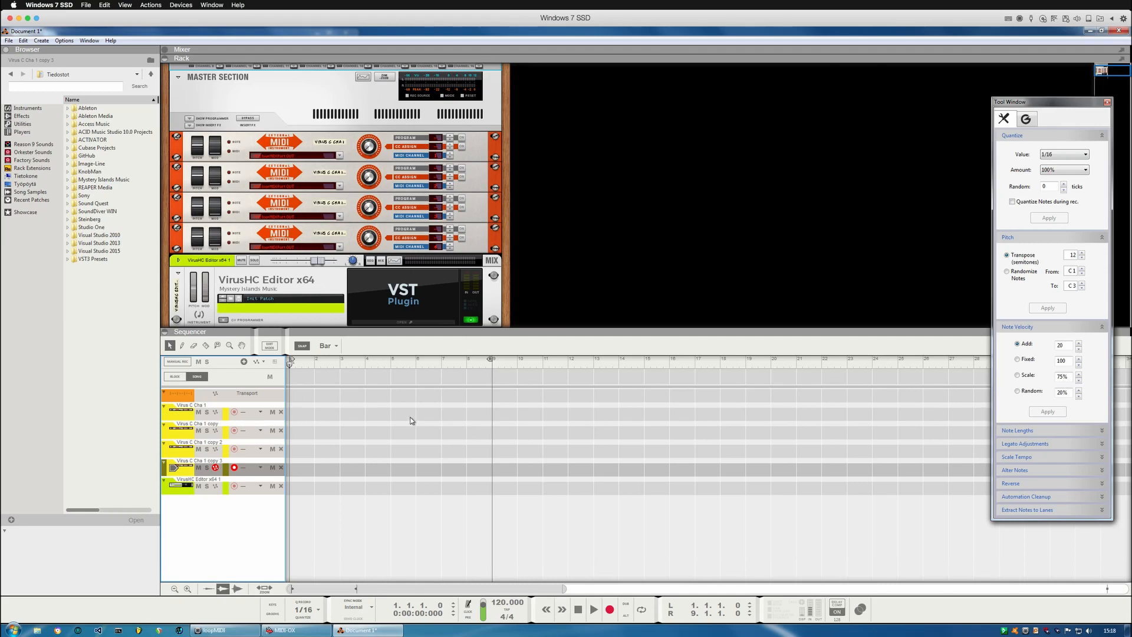
# Make the VirusHC Editor x64 1 track active and view its list of automatable parameters
pyautogui.click(178, 488)
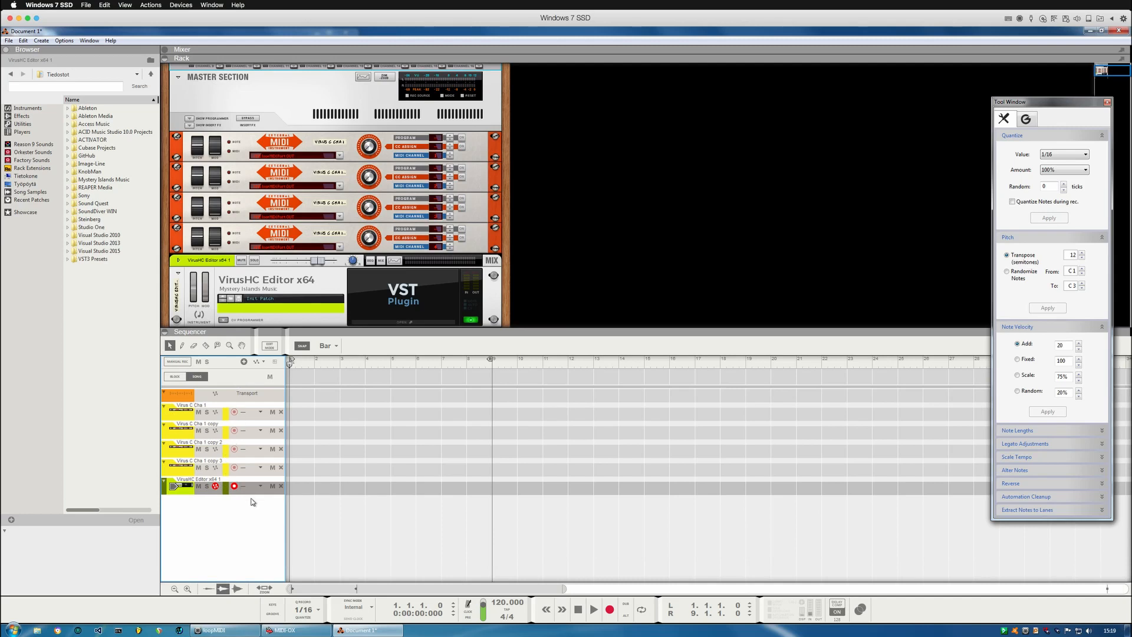
pyautogui.click(256, 361)
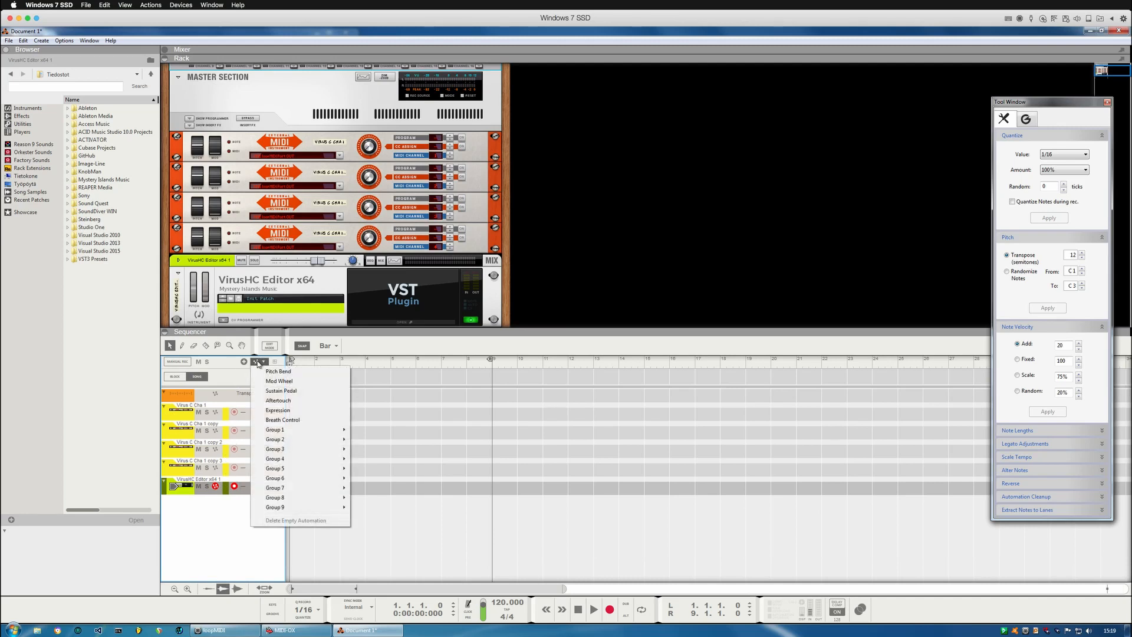
pyautogui.click(223, 526)
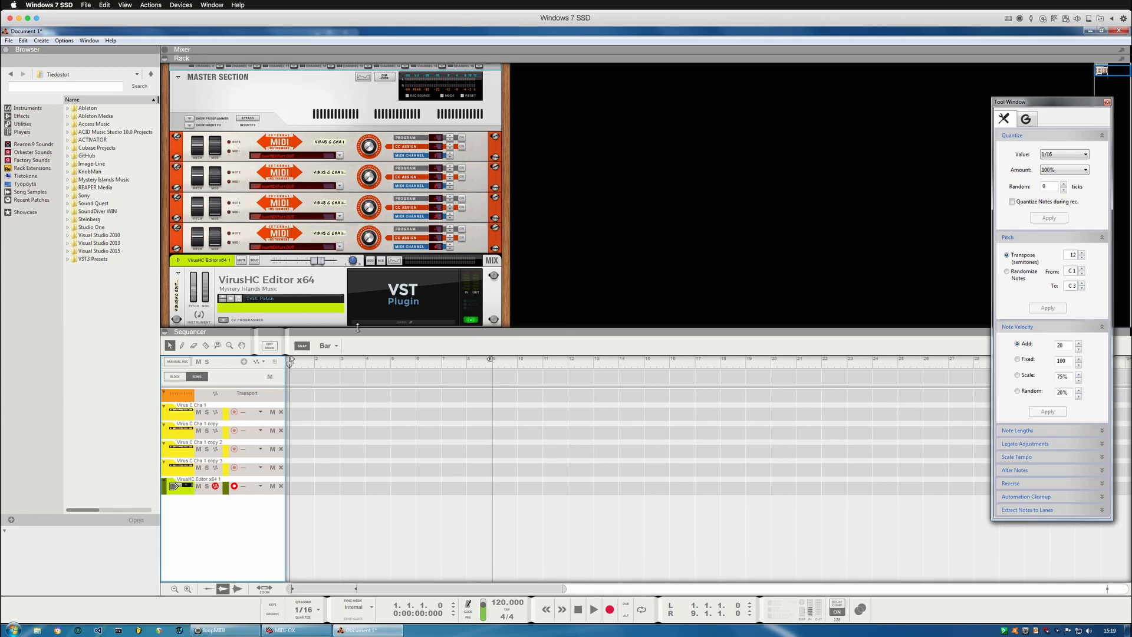
pyautogui.scroll(-1, 426, 300)
pyautogui.scroll(-5, 426, 299)
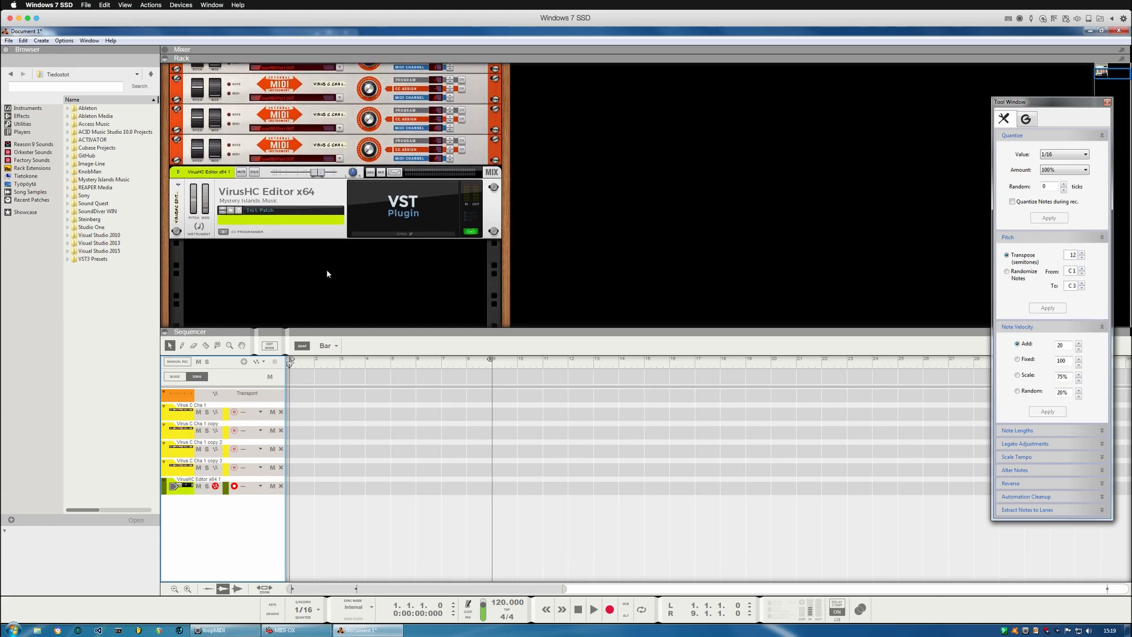
pyautogui.scroll(7, 328, 273)
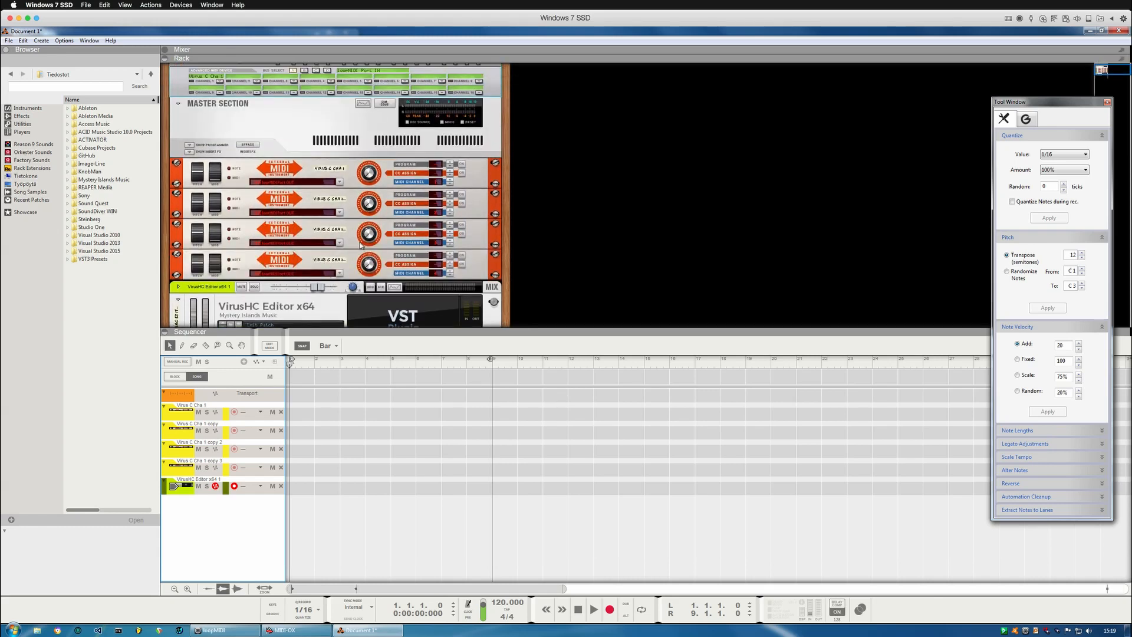
pyautogui.scroll(3, 360, 244)
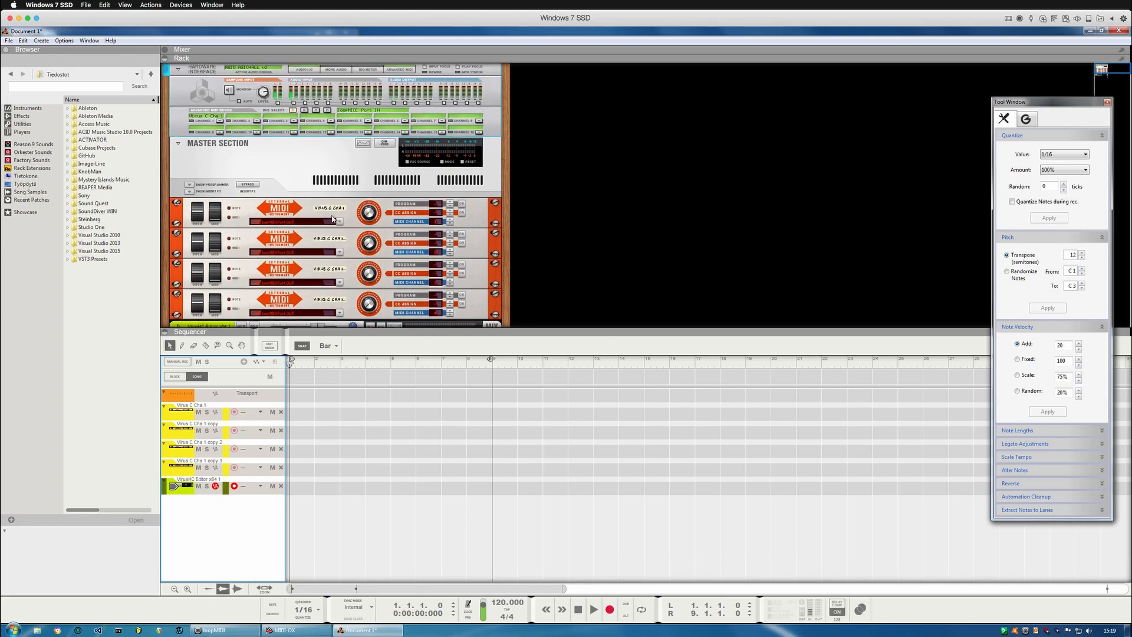
pyautogui.scroll(-9, 333, 219)
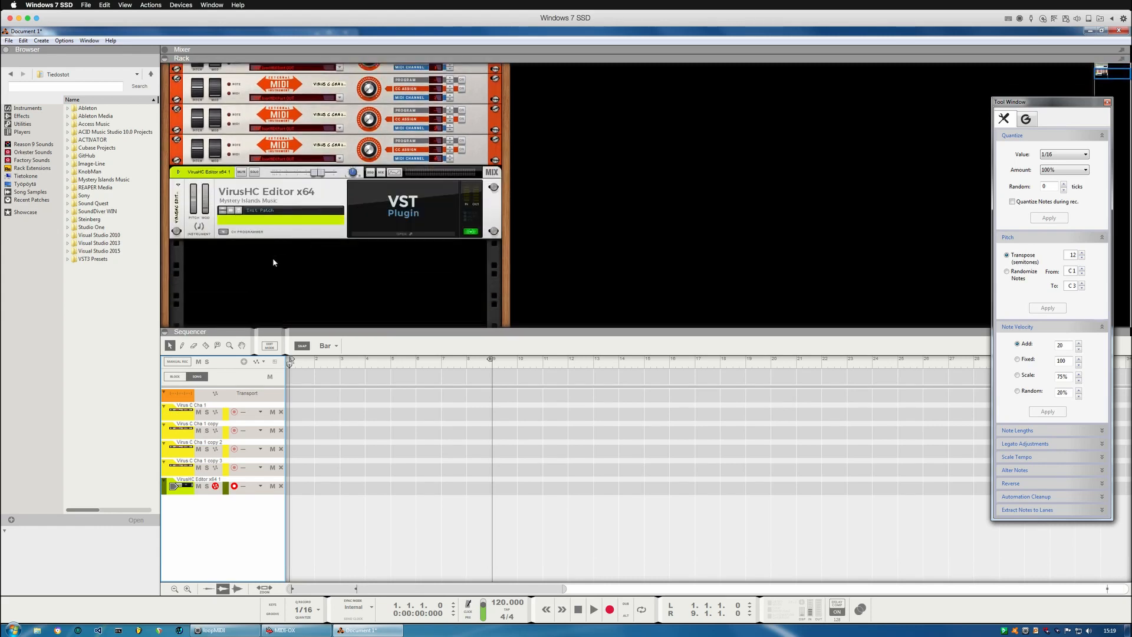
pyautogui.rightClick(253, 266)
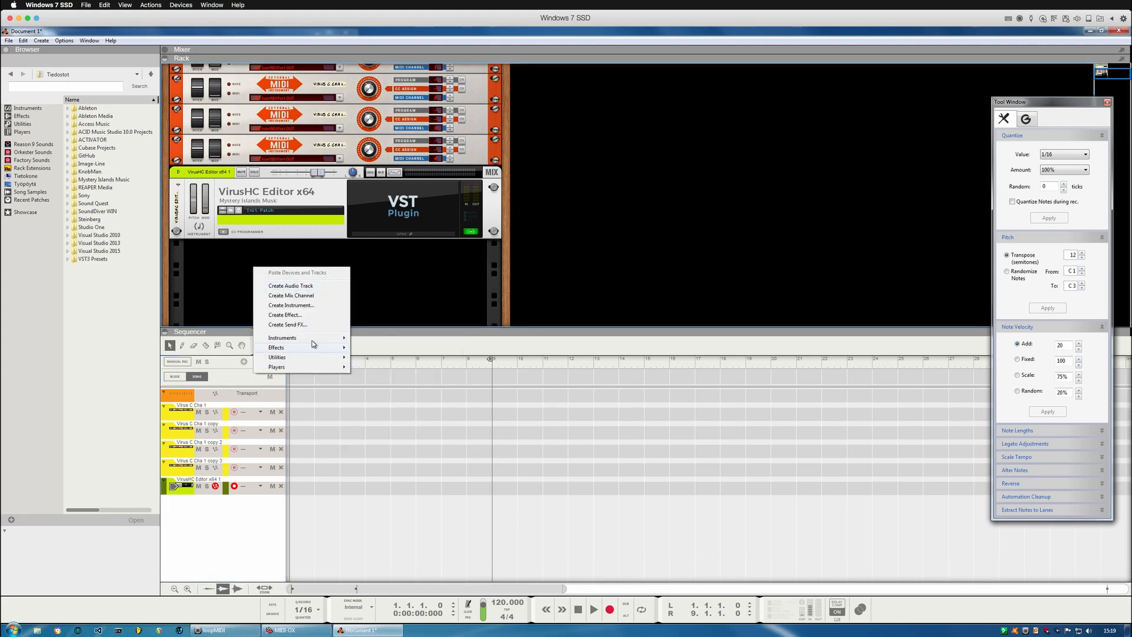
pyautogui.moveTo(313, 338)
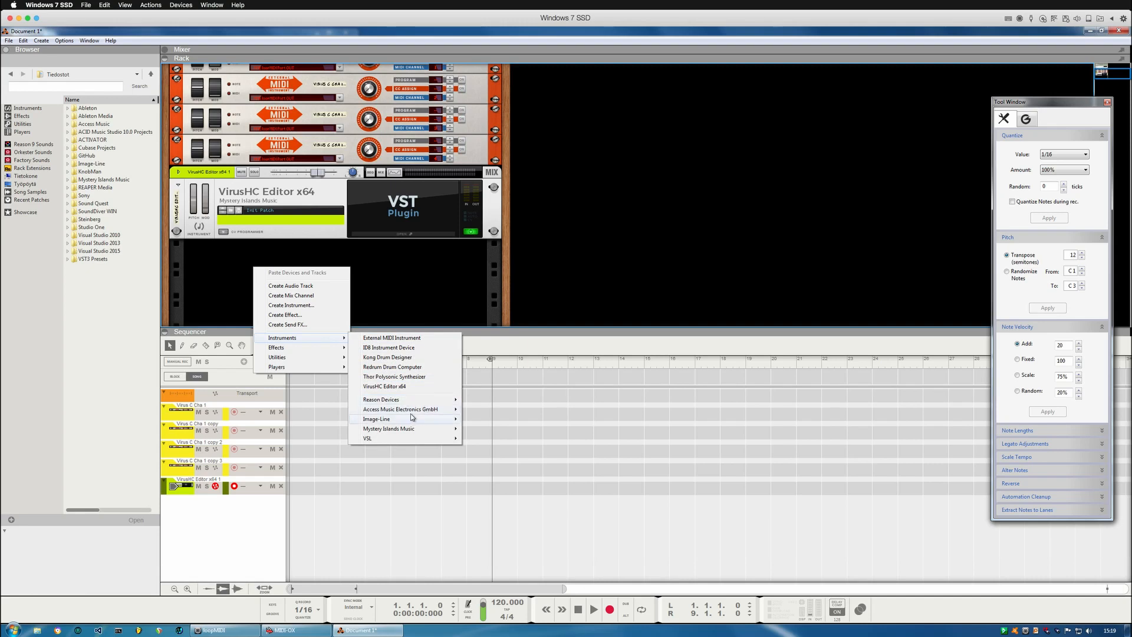
pyautogui.moveTo(434, 399)
pyautogui.click(361, 307)
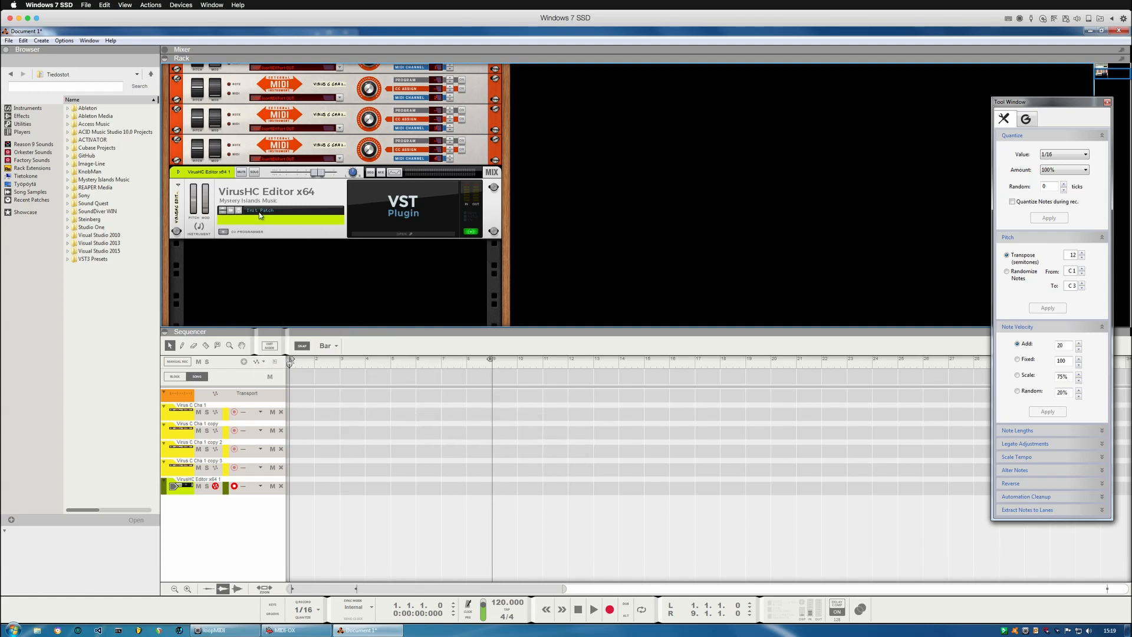
pyautogui.scroll(5, 272, 291)
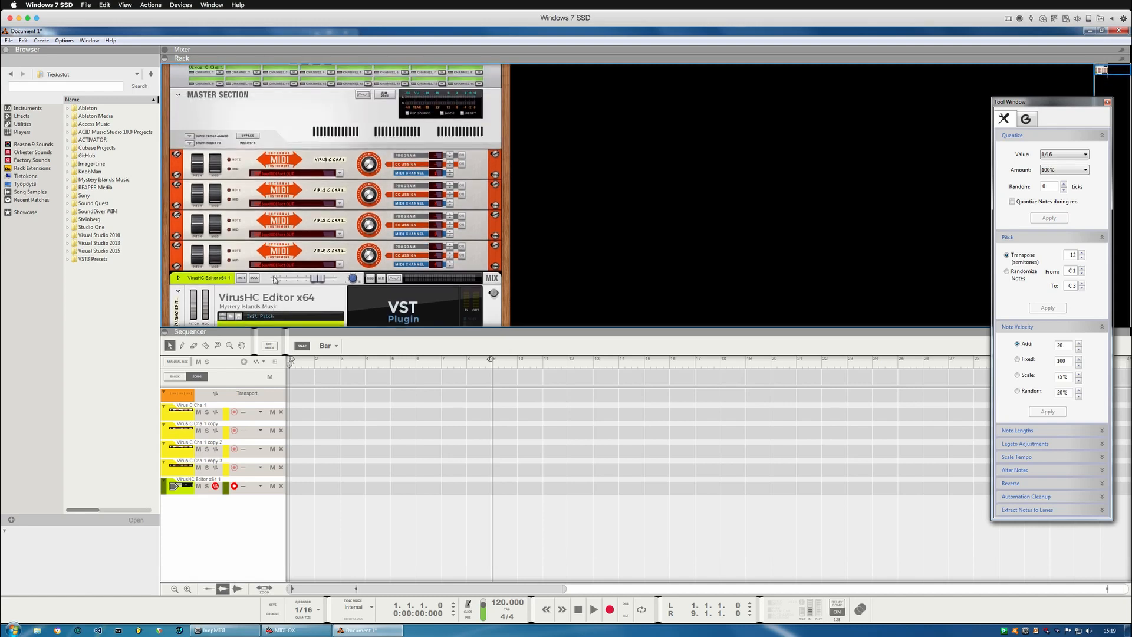
# Open the VirusHC Editor plugin's patch browser and switch the upper bank to the Virus TI Patches v1.0 MIDI file
pyautogui.scroll(-3, 256, 204)
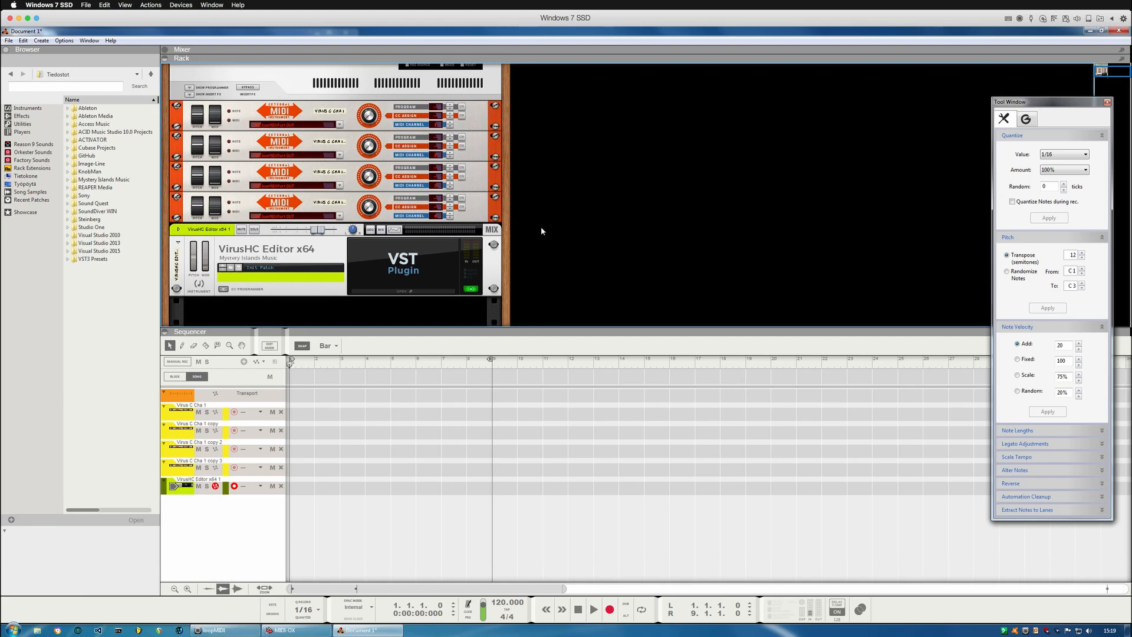
pyautogui.doubleClick(380, 278)
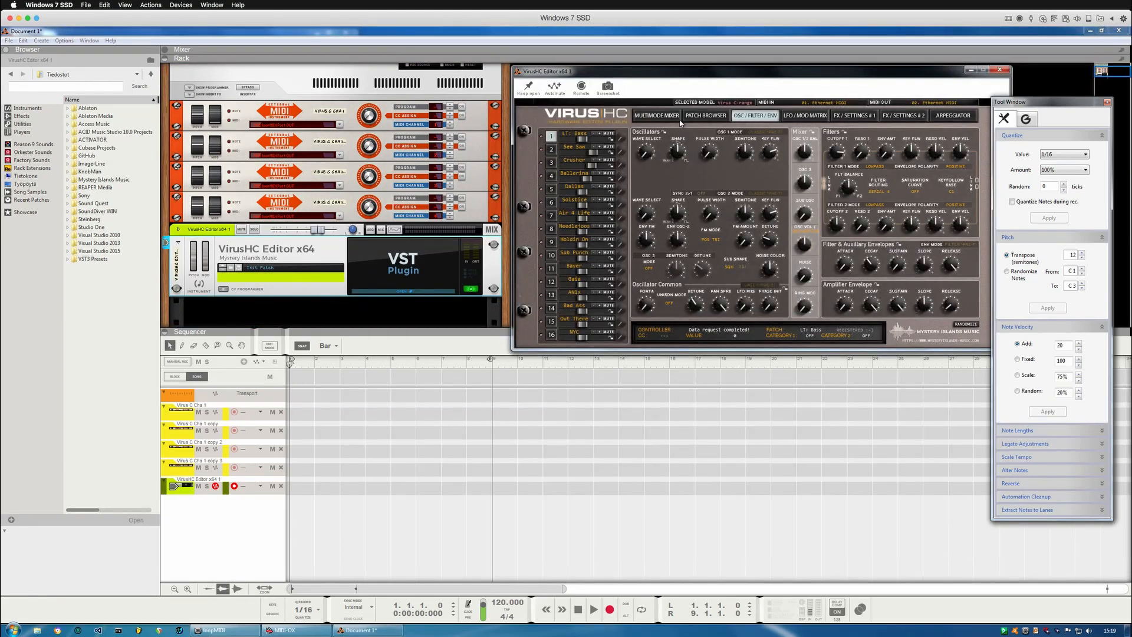
pyautogui.click(695, 117)
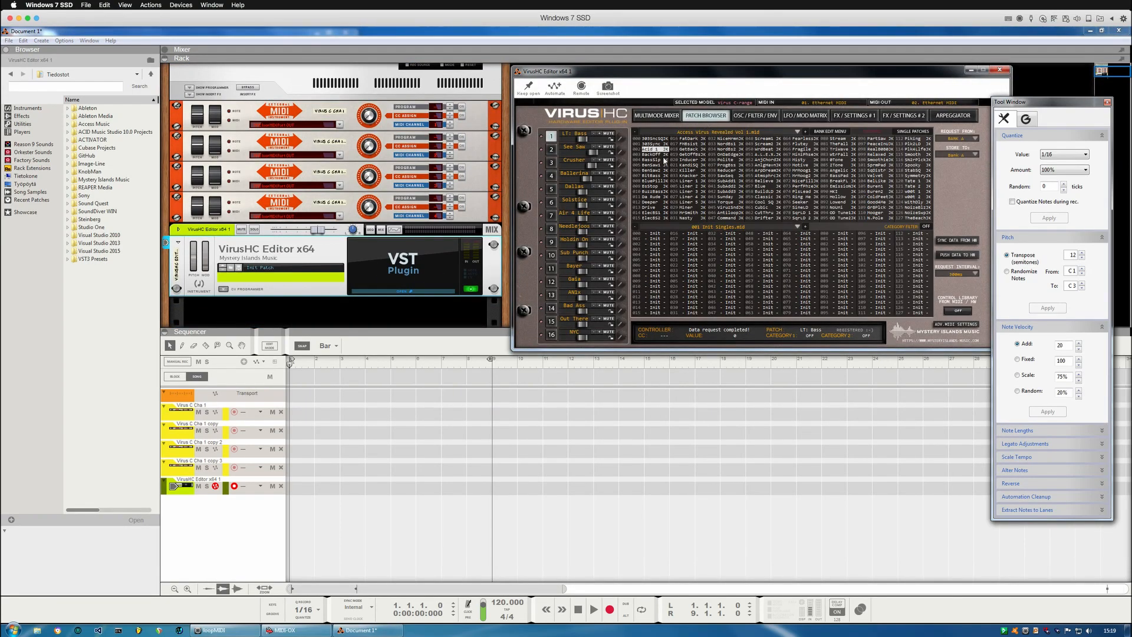
pyautogui.click(805, 132)
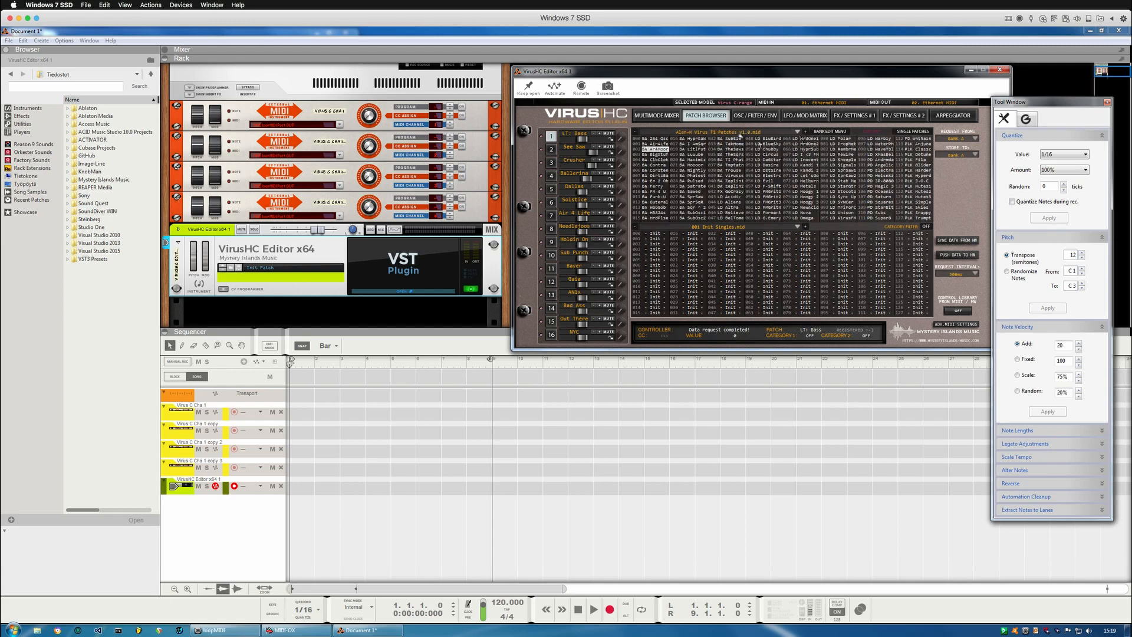
# View the bank editing options and select two patches in turn from the third column of the upper bank
pyautogui.click(821, 133)
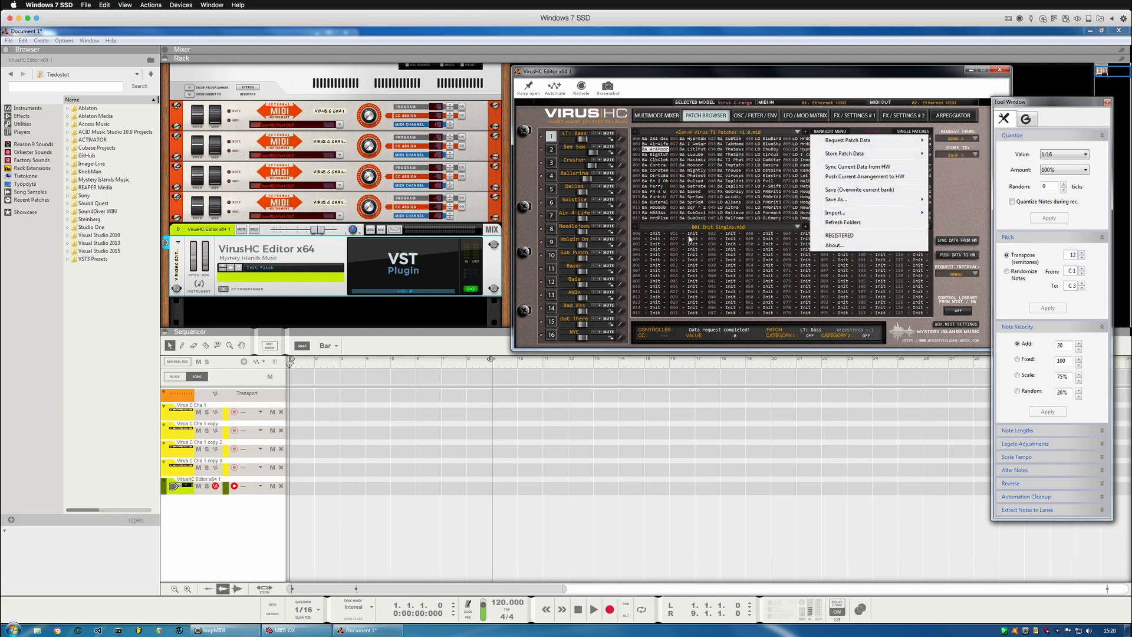
pyautogui.click(686, 255)
pyautogui.click(737, 162)
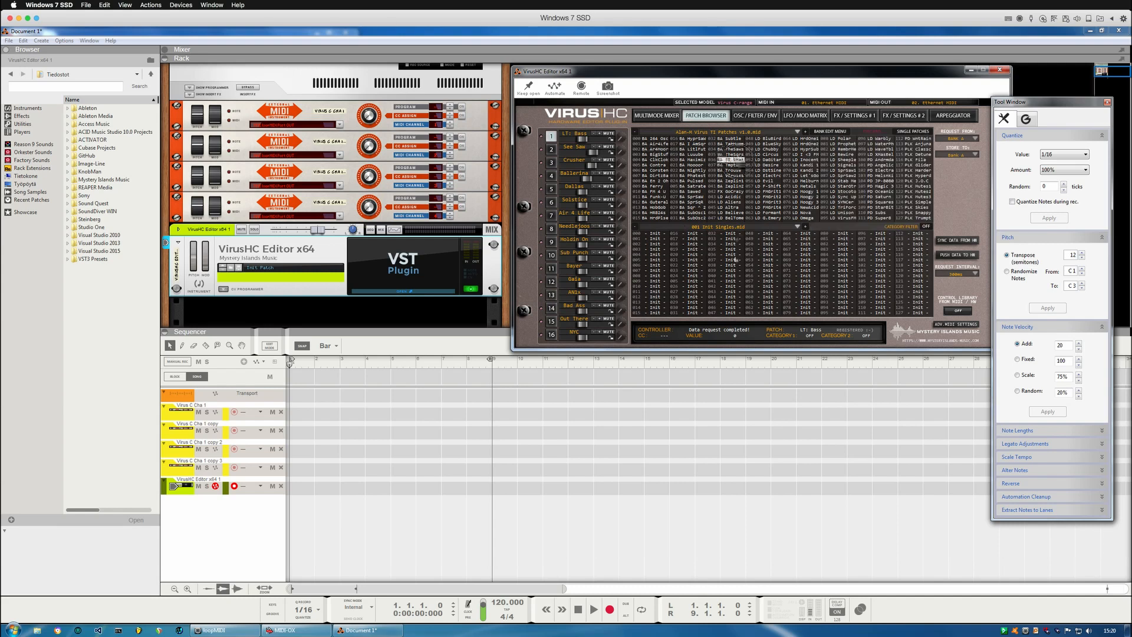
pyautogui.click(737, 256)
pyautogui.click(742, 192)
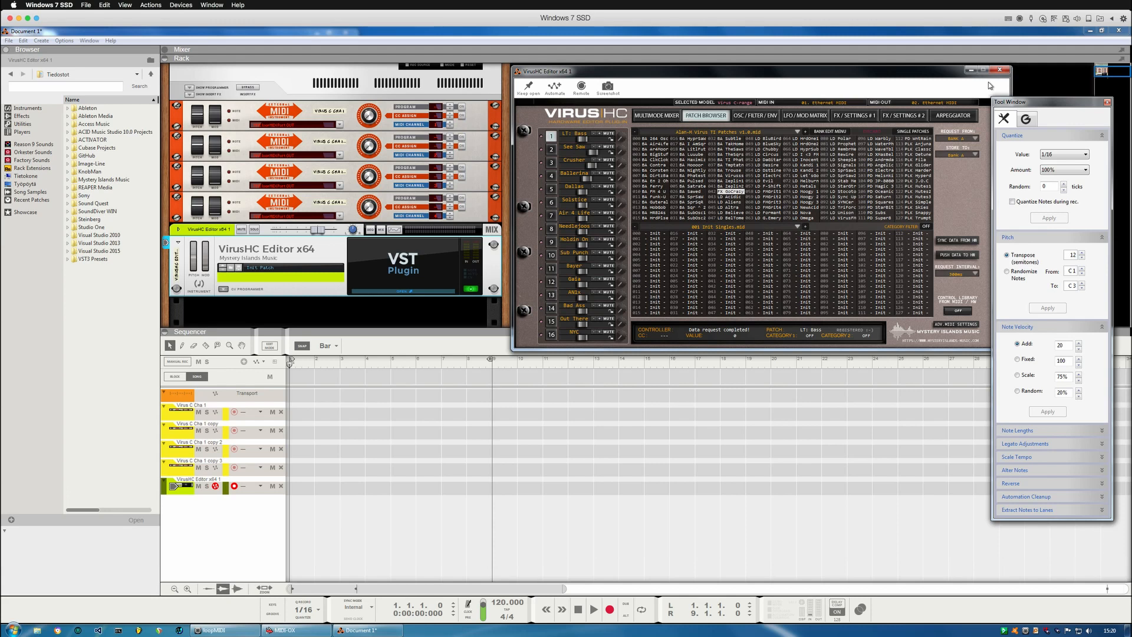